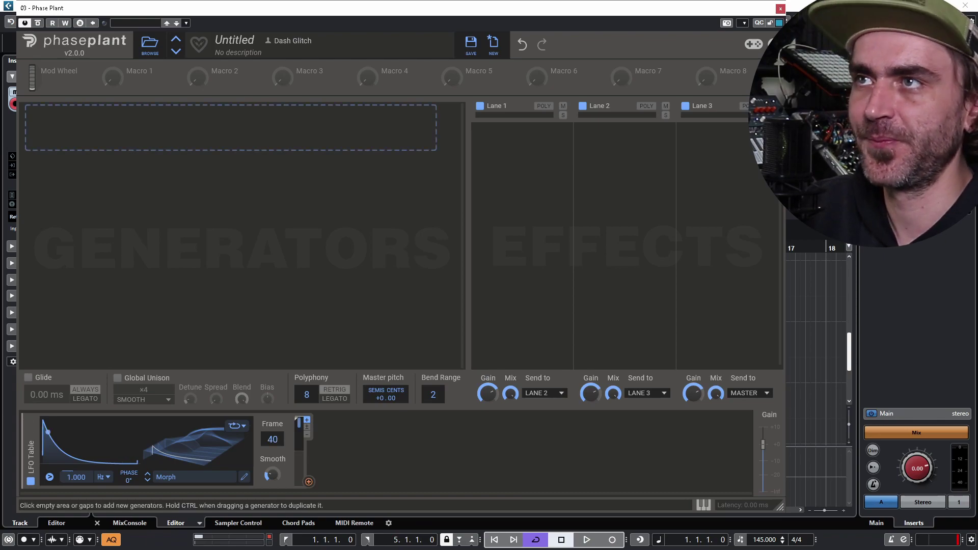
# - Add an Analog oscillator to the generators and insert a Filter beneath it, ahead of the envelope output
pyautogui.click(165, 135)
pyautogui.click(192, 179)
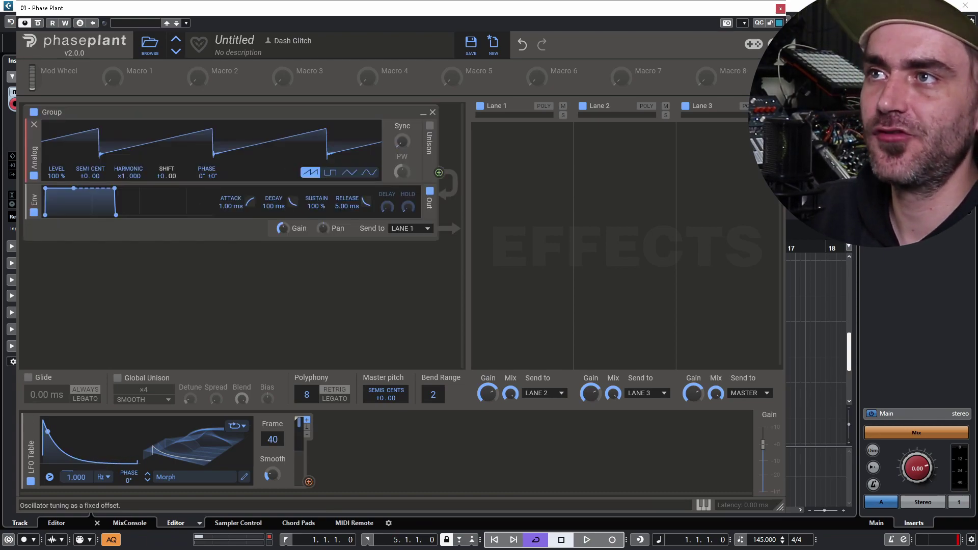
pyautogui.click(122, 183)
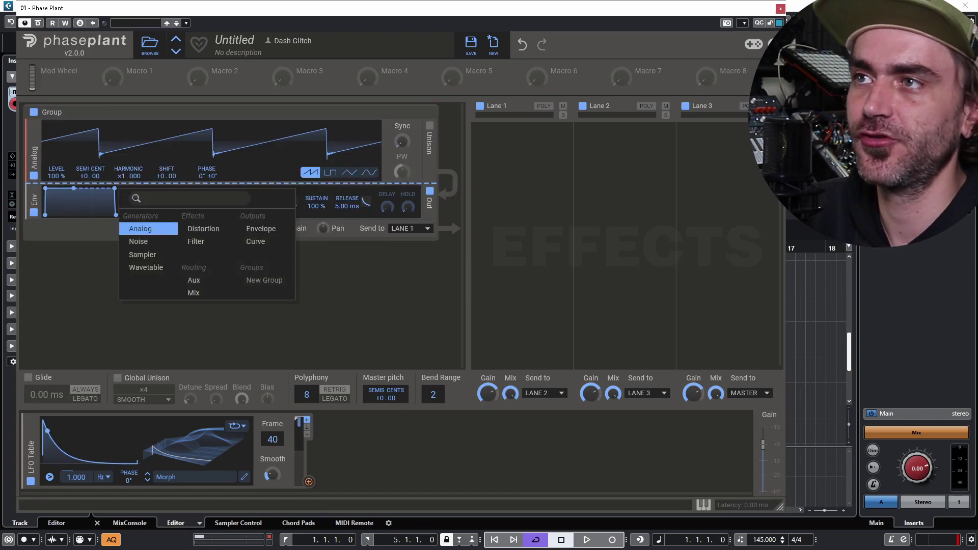
pyautogui.click(207, 242)
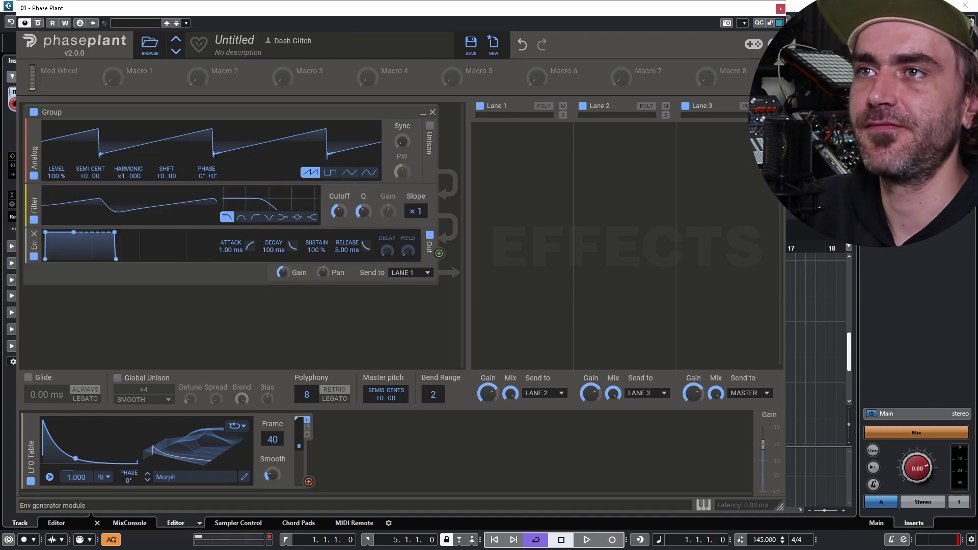
# - Modulate the filter cutoff with the LFO Table, set its rate to 2.406 Hz and frame to 64, and adjust the modulation depth
pyautogui.click(309, 482)
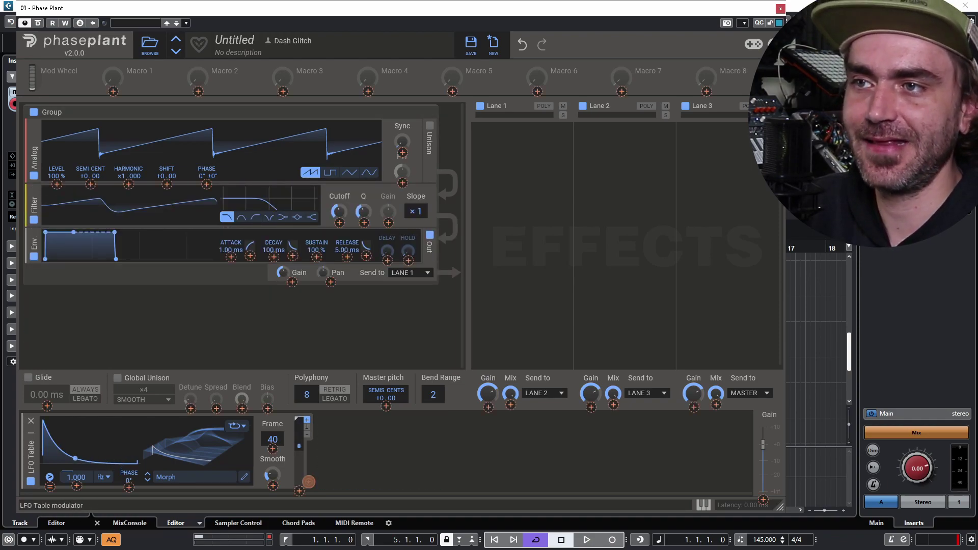
pyautogui.click(339, 223)
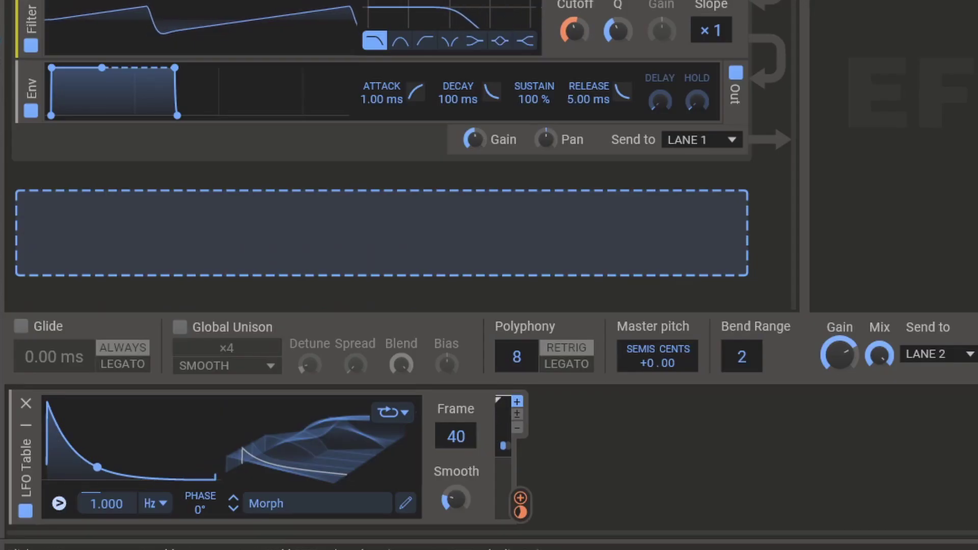
pyautogui.moveTo(106, 503); pyautogui.dragTo(106, 444)
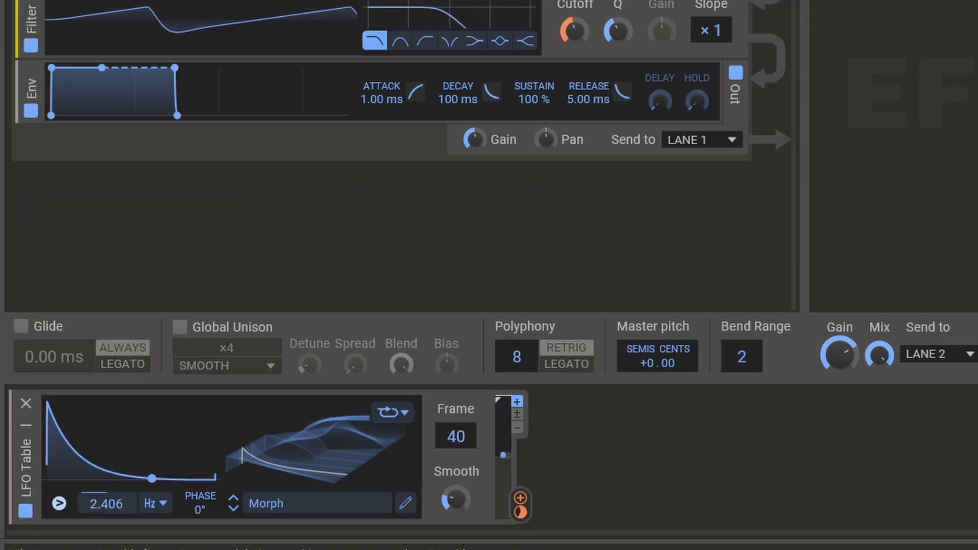
pyautogui.moveTo(456, 436); pyautogui.dragTo(456, 435)
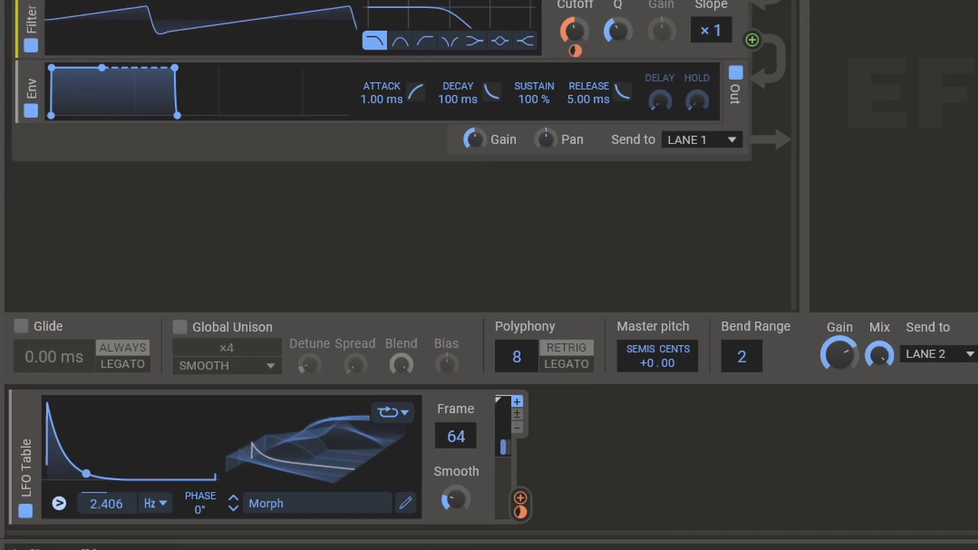
pyautogui.moveTo(520, 512); pyautogui.dragTo(574, 32)
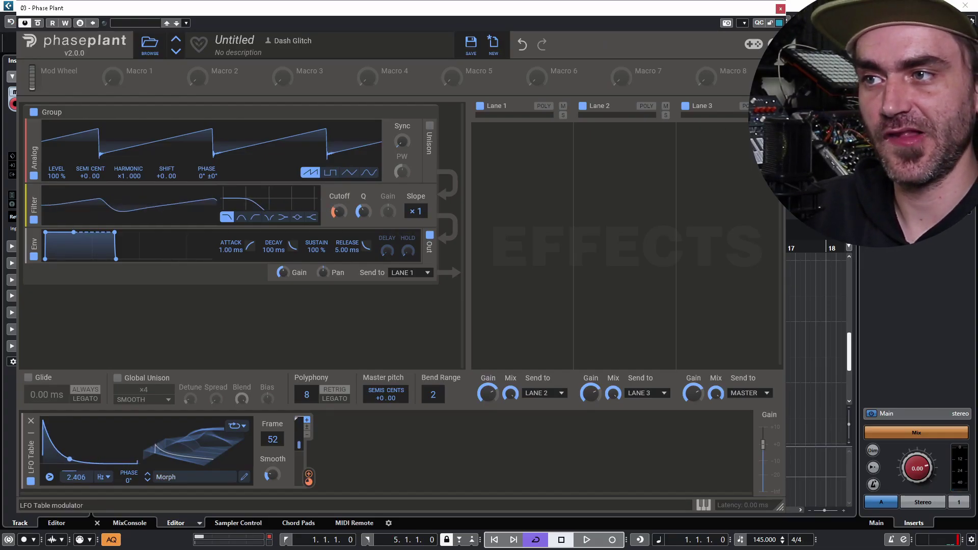
# - View the Simple LFO table presets and examine the later frames of the Morph table in the LFO Table Editor
pyautogui.click(194, 477)
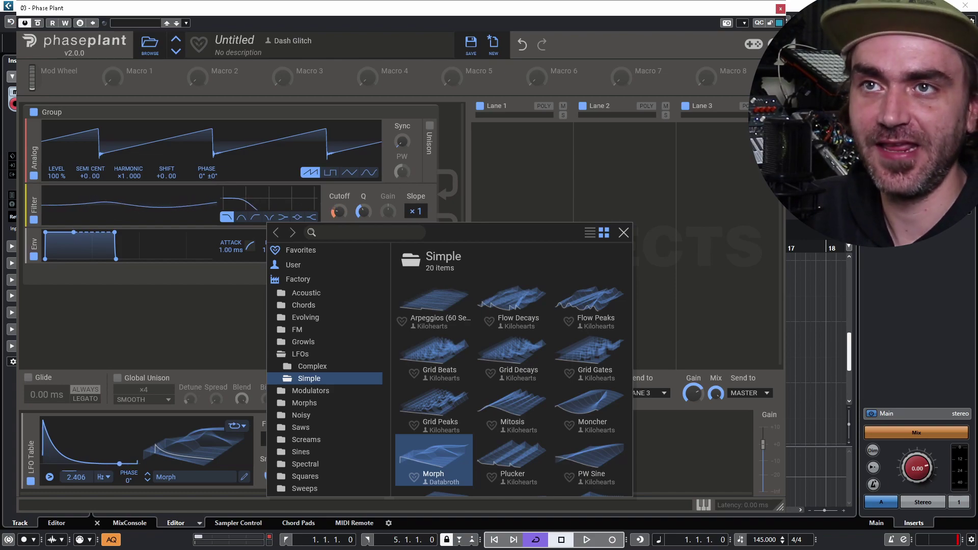
pyautogui.click(623, 232)
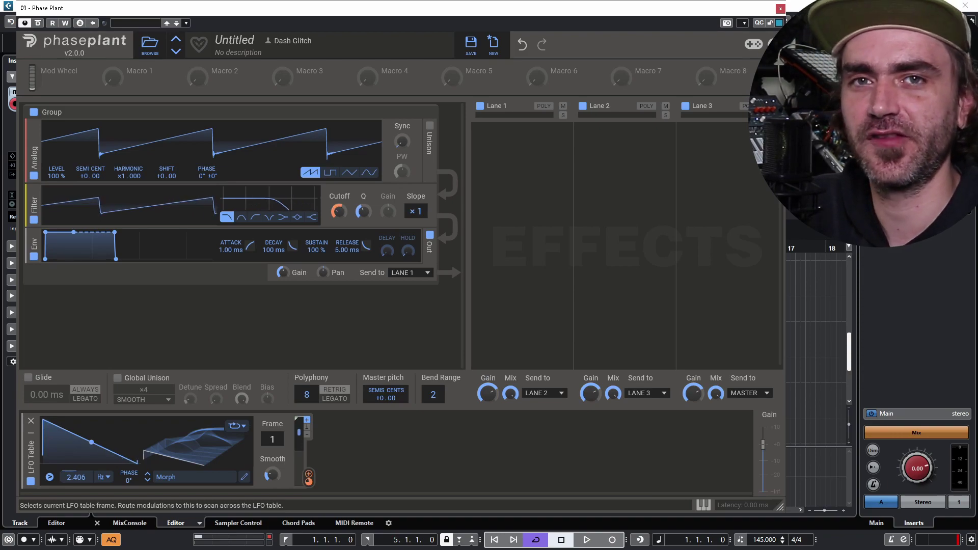
pyautogui.click(244, 477)
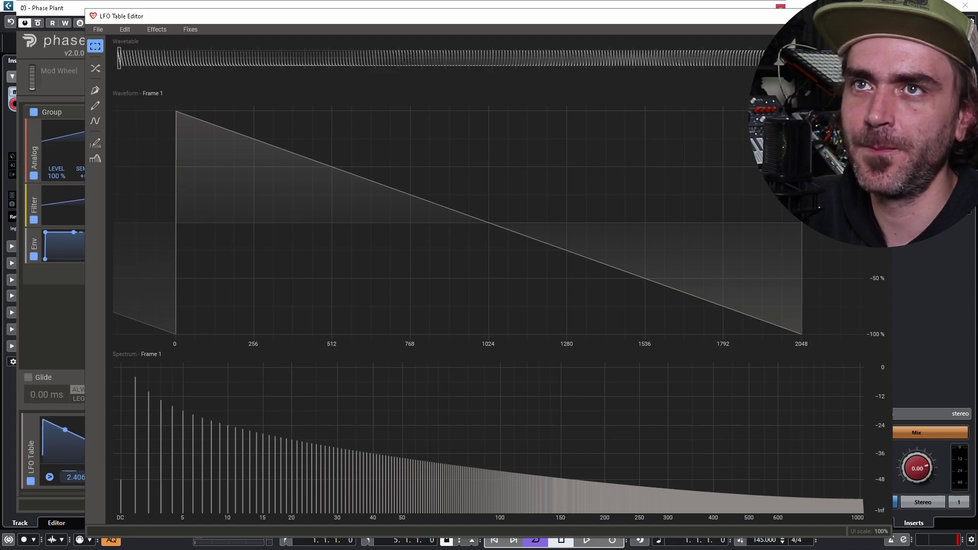
pyautogui.click(643, 58)
pyautogui.click(741, 58)
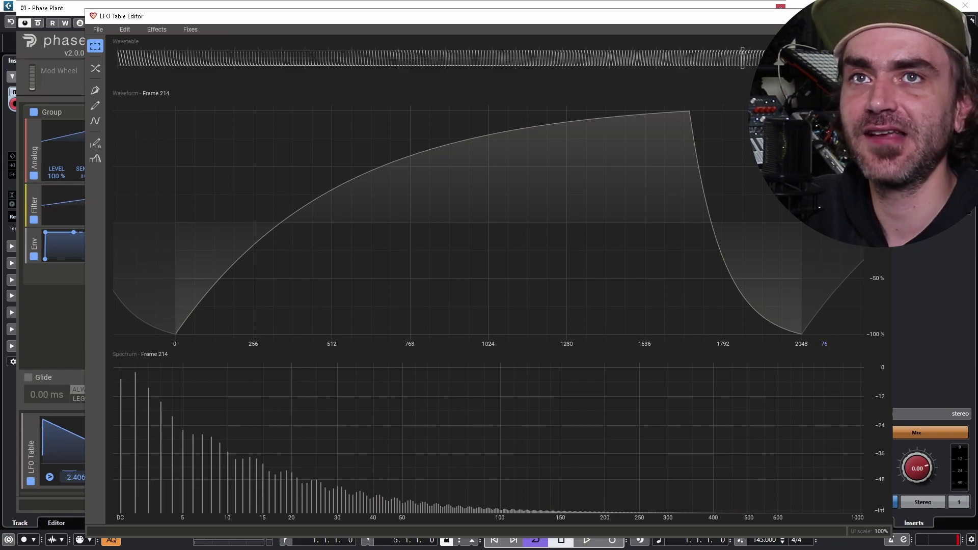
pyautogui.press('Escape')
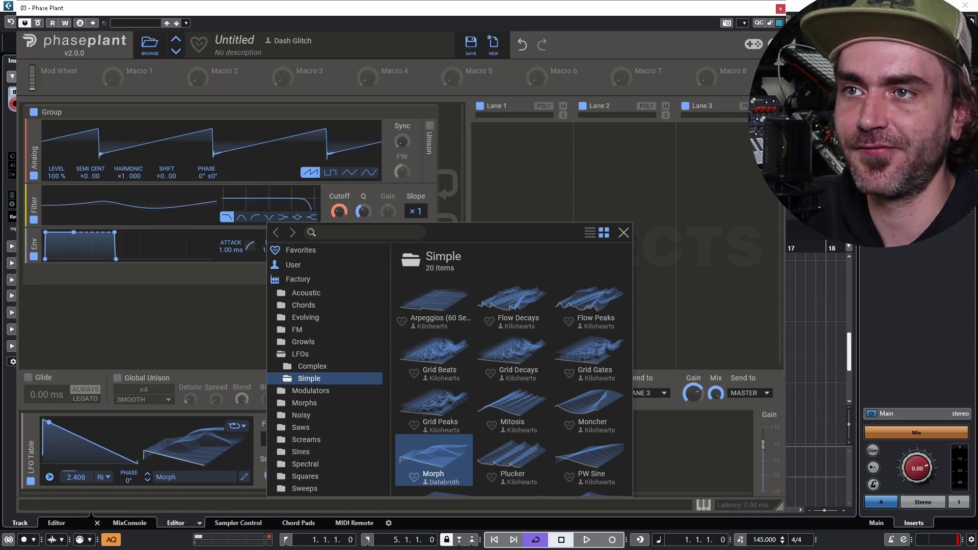
# - Look through the rest of the Simple LFO table presets while keeping Morph loaded
pyautogui.scroll(-1, 511, 369)
pyautogui.scroll(-4, 511, 367)
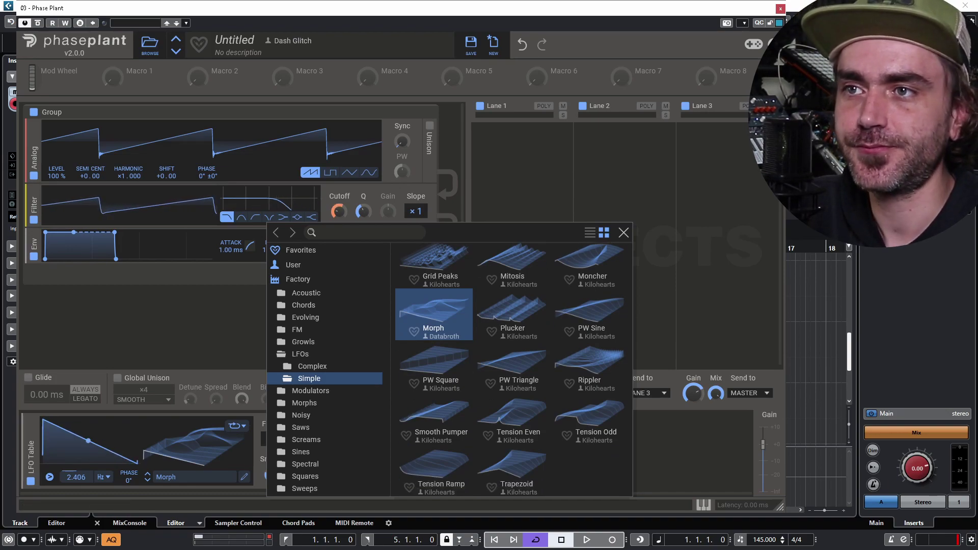
pyautogui.scroll(4, 511, 367)
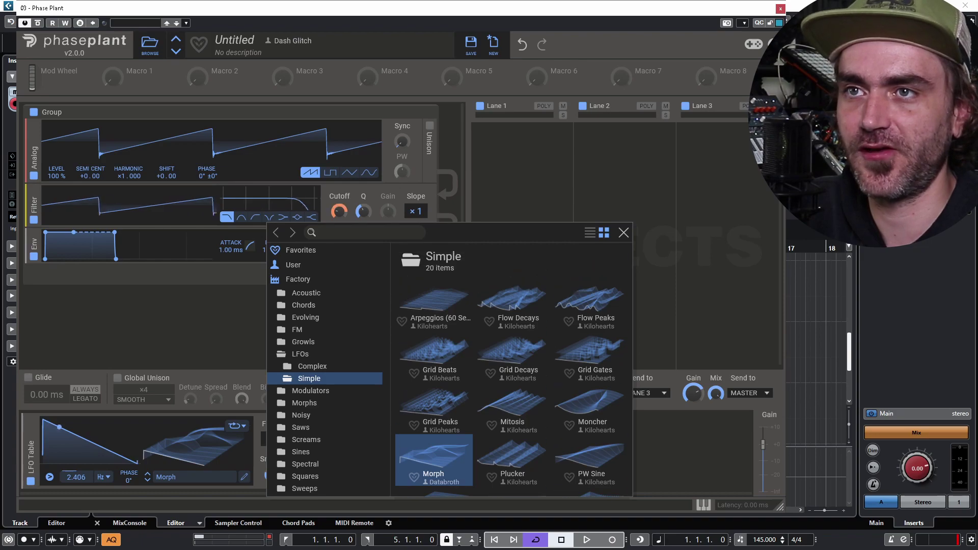
pyautogui.click(623, 232)
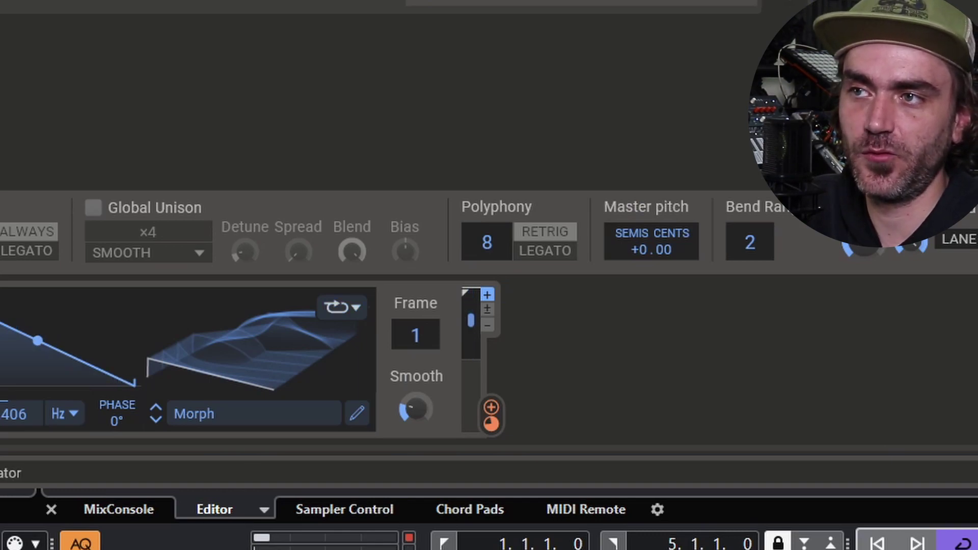
# - Switch the LFO Table from looping to one-shot playback
pyautogui.click(341, 307)
pyautogui.press('Escape')
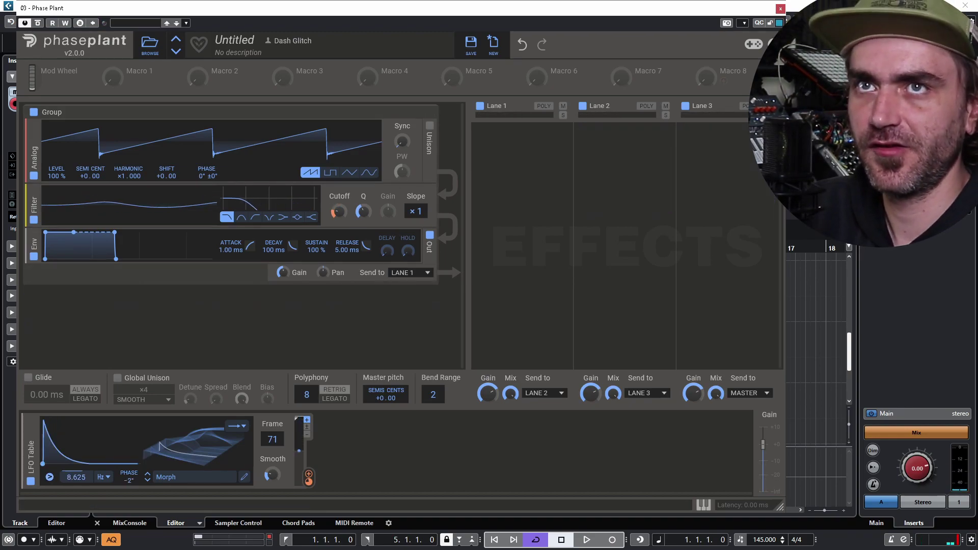
# - Extend the Phase Plant 01 clip to eight bars by duplicating and gluing it, and set the loop range around it
pyautogui.click(779, 9)
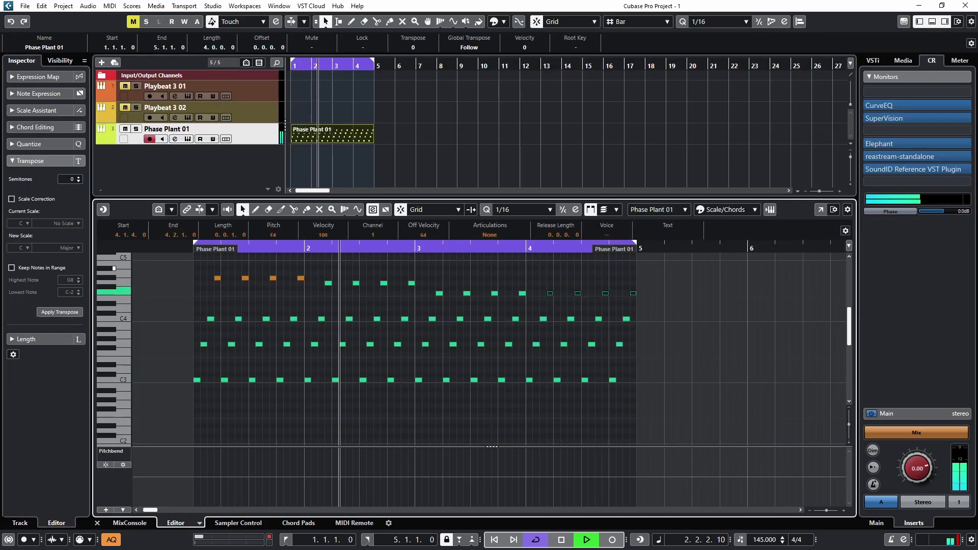
pyautogui.press('Return')
pyautogui.hotkey('ctrl', 'd')
pyautogui.hotkey('ctrl', 'shift', 'a')
pyautogui.press('4')
pyautogui.click(331, 134)
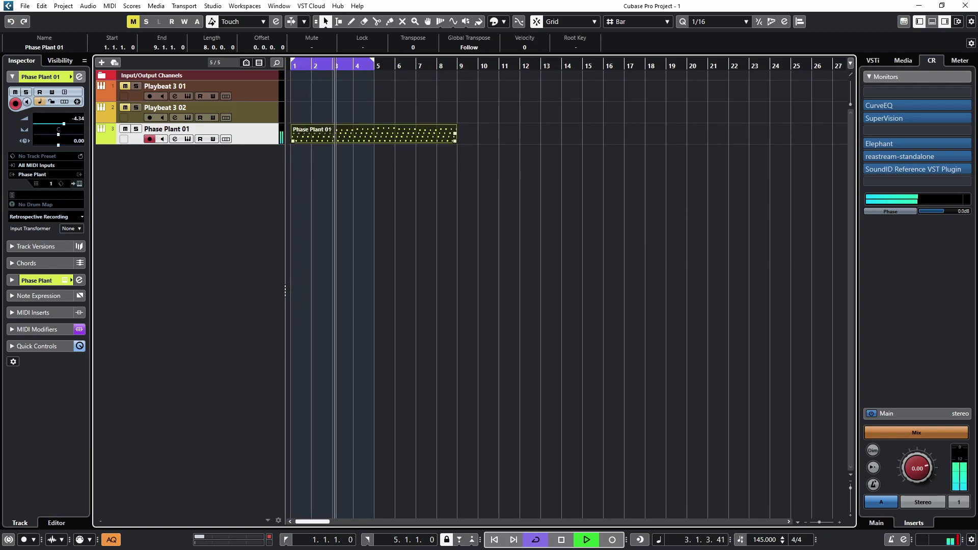
pyautogui.press('p')
# - Reopen the Phase Plant instrument and lower the LFO Table frame to 48
pyautogui.click(188, 138)
pyautogui.moveTo(272, 439); pyautogui.dragTo(272, 471)
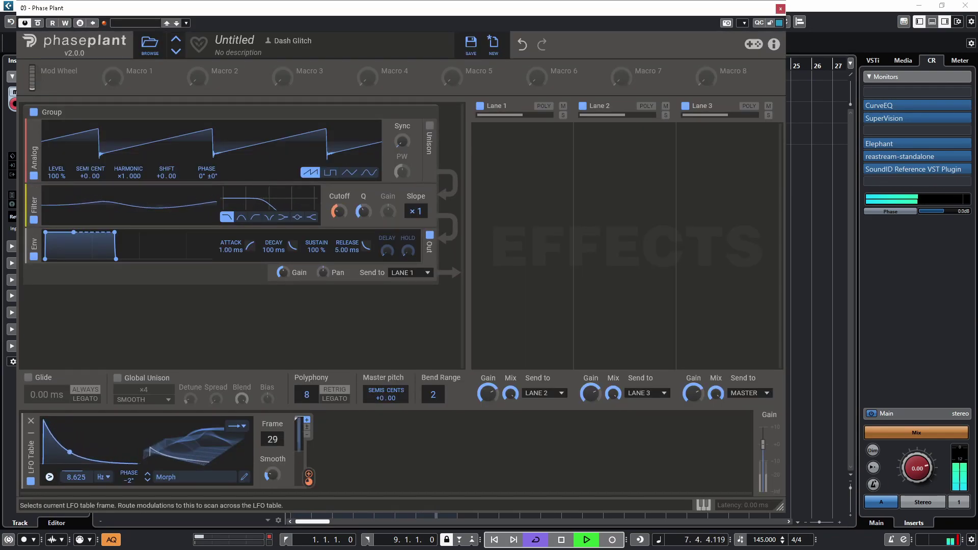
# - Add a Snap Heap effect to Lane 3, load the LeadSauce2.1 preset and adjust its Reverb amount
pyautogui.click(727, 140)
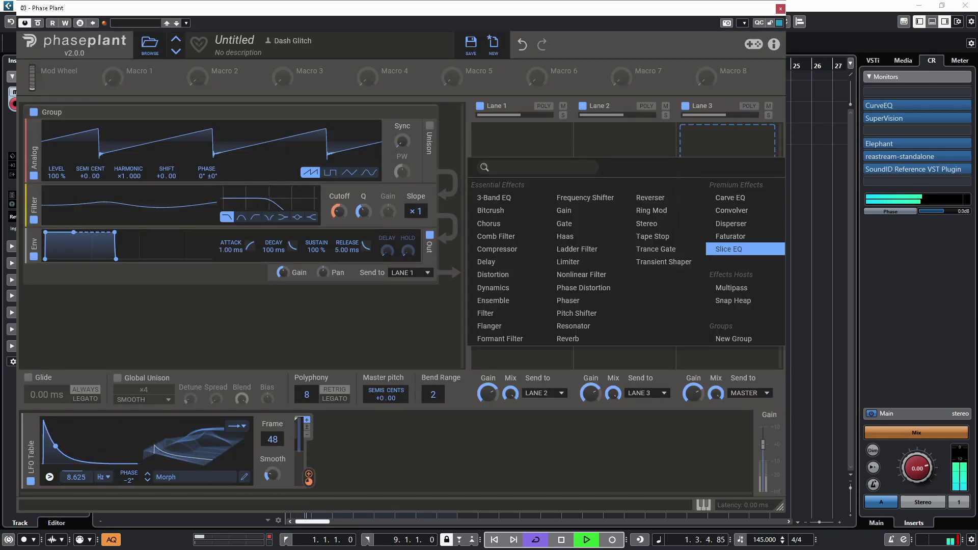
pyautogui.click(733, 301)
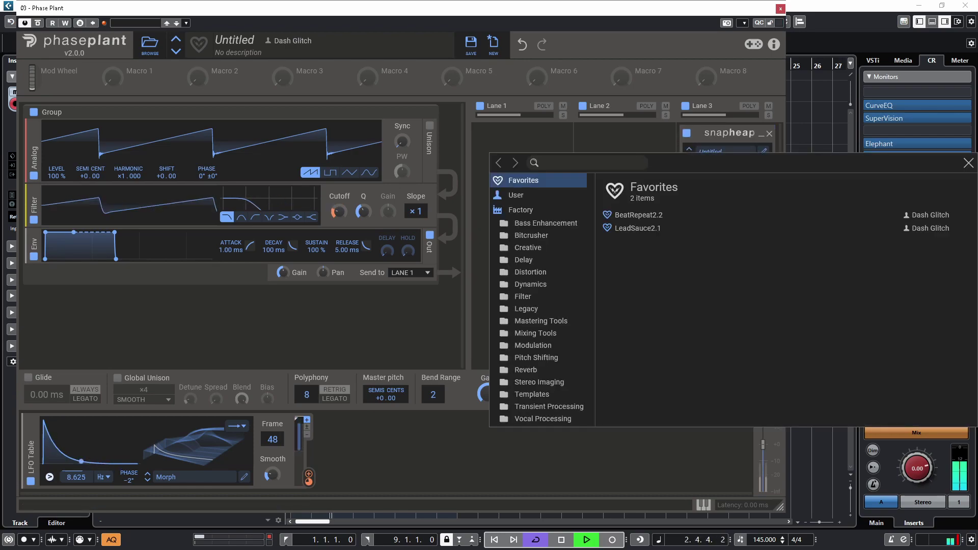
pyautogui.doubleClick(637, 228)
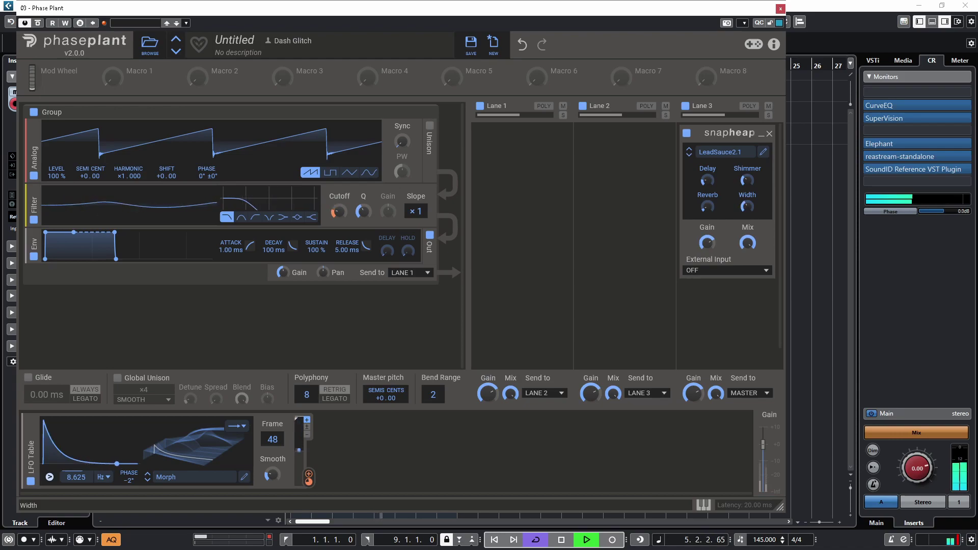
pyautogui.moveTo(707, 206); pyautogui.dragTo(747, 184)
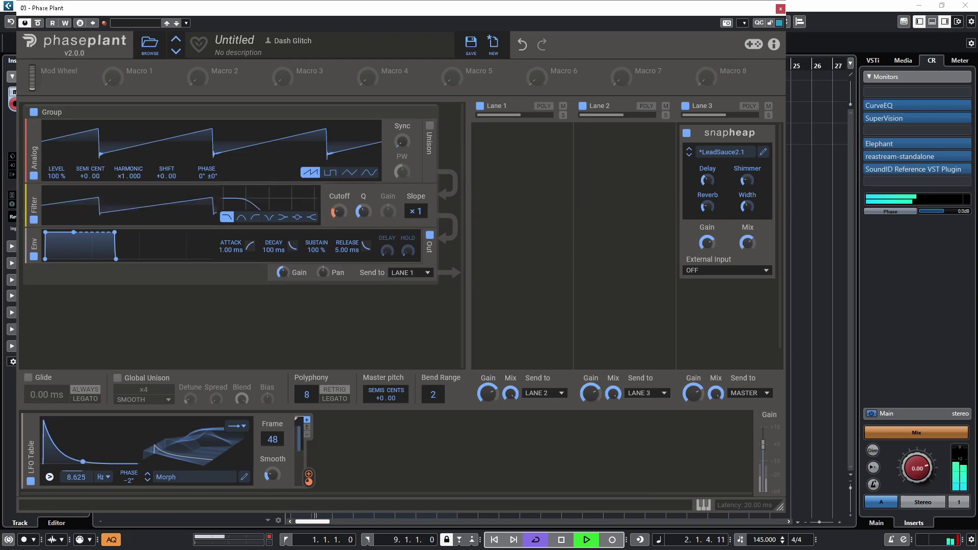
# - Open the Phase Plant 01 clip for note editing and select the arpeggio notes in its closing bars
pyautogui.click(780, 8)
pyautogui.click(374, 163)
pyautogui.doubleClick(374, 134)
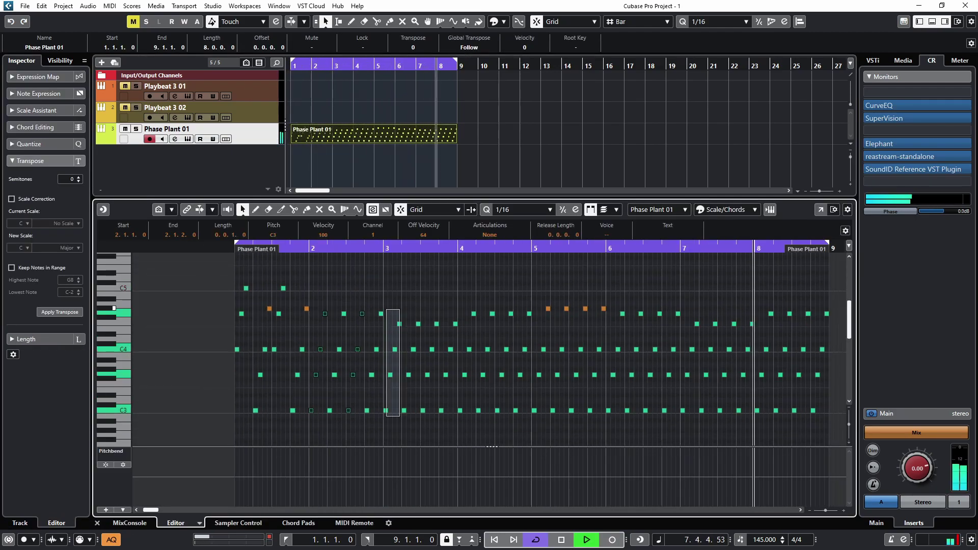
pyautogui.moveTo(647, 280); pyautogui.dragTo(841, 413)
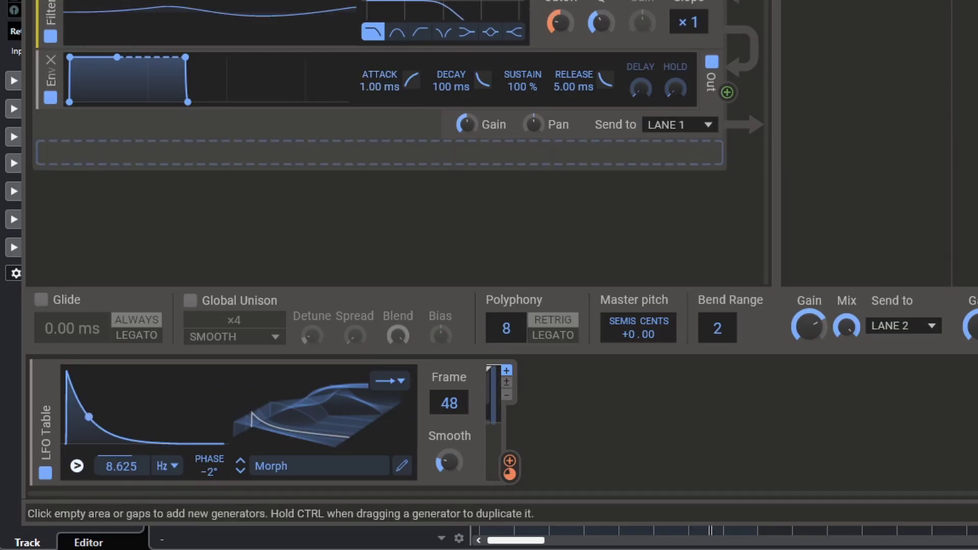
# - Set the LFO Table frame to 78 and assign Macro 1 to modulate the frame
pyautogui.moveTo(449, 403)
pyautogui.mouseDown()
pyautogui.moveTo(449, 347)
pyautogui.moveTo(448, 421)
pyautogui.moveTo(448, 374)
pyautogui.moveTo(448, 408)
pyautogui.moveTo(449, 395)
pyautogui.mouseUp()
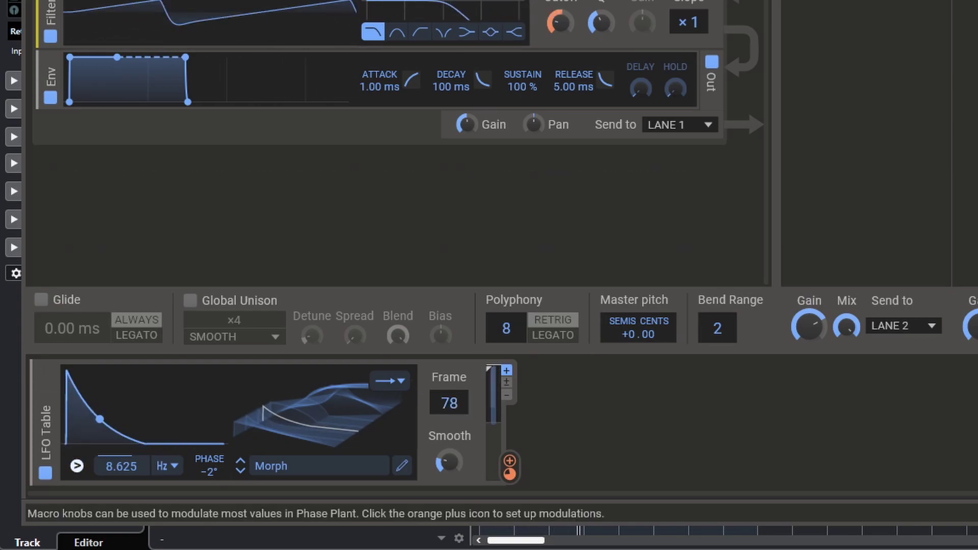
pyautogui.moveTo(509, 461); pyautogui.dragTo(449, 419)
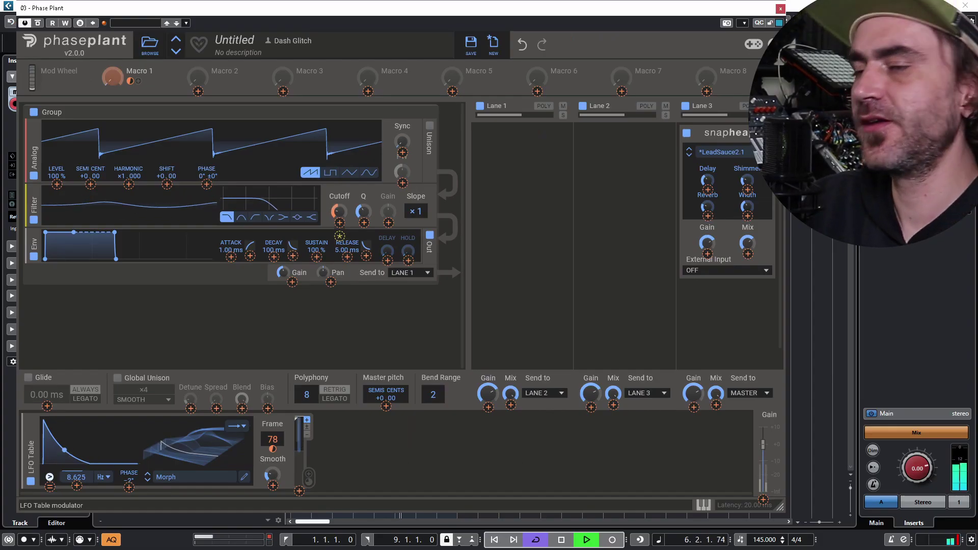
pyautogui.click(138, 81)
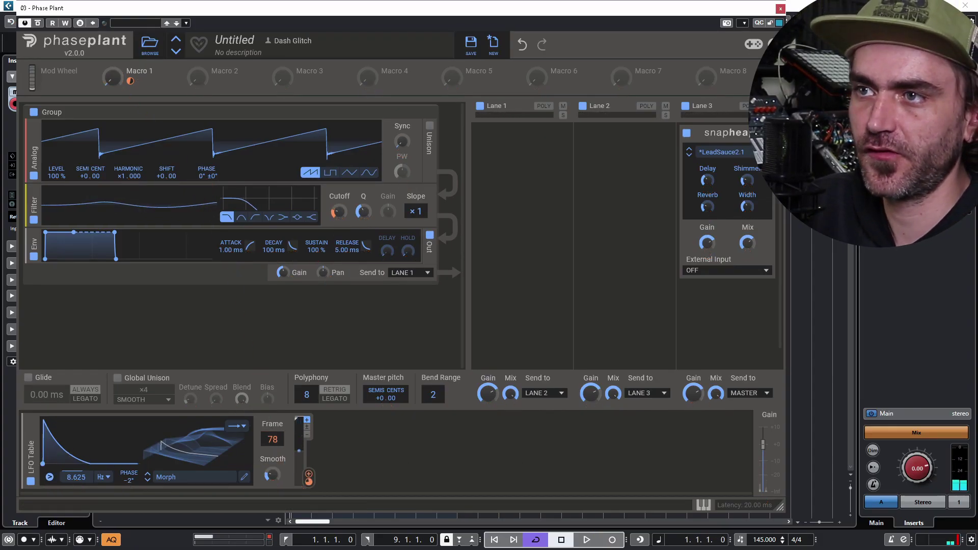
# - Try out Macro 1 and lower the LFO Table's base frame to 61
pyautogui.moveTo(112, 77)
pyautogui.mouseDown()
pyautogui.moveTo(112, 15)
pyautogui.moveTo(112, 78)
pyautogui.mouseUp()
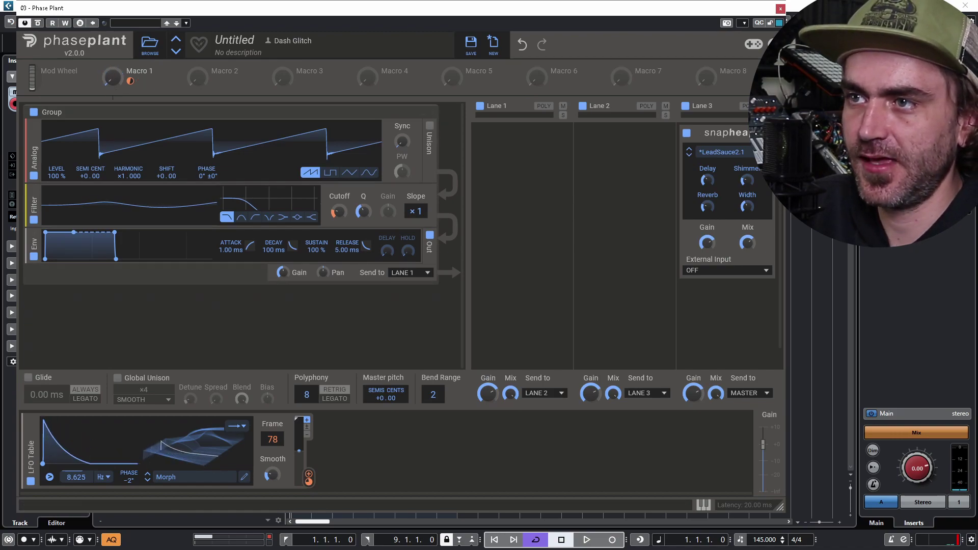
pyautogui.moveTo(273, 439); pyautogui.dragTo(273, 448)
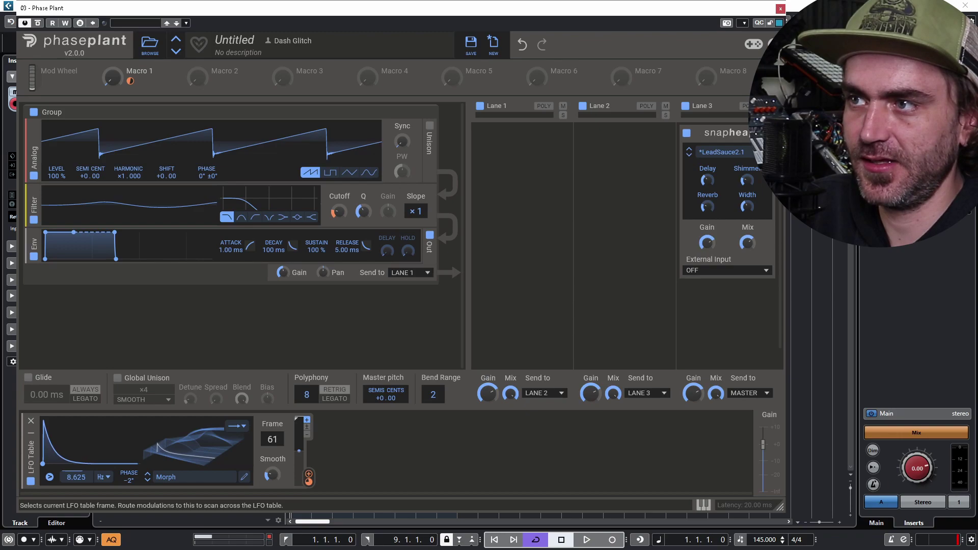
pyautogui.moveTo(112, 77)
pyautogui.mouseDown()
pyautogui.moveTo(112, 45)
pyautogui.moveTo(112, 76)
pyautogui.mouseUp()
# - Assign Macro 1 to modulate the LFO Table's rate as well, and leave modulation assignment
pyautogui.click(138, 81)
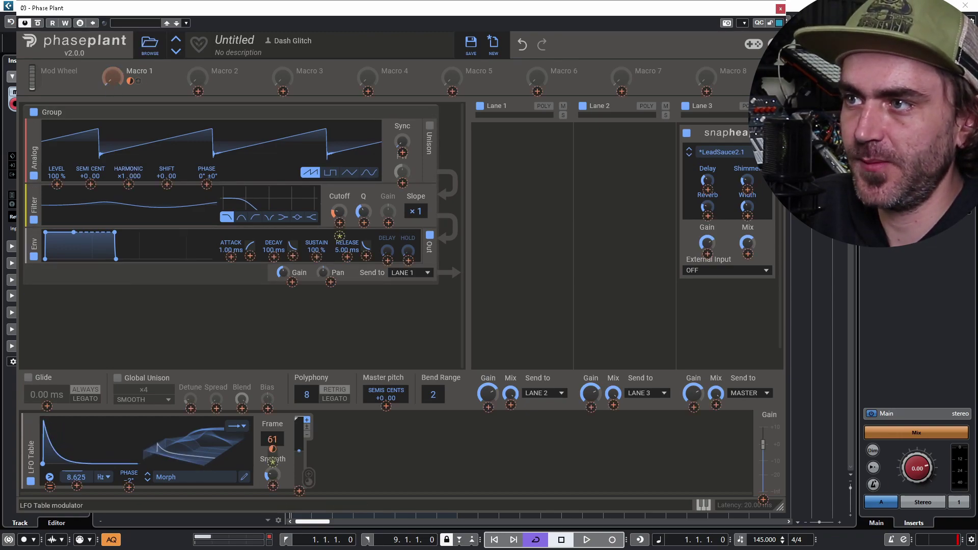
pyautogui.moveTo(76, 486); pyautogui.dragTo(76, 490)
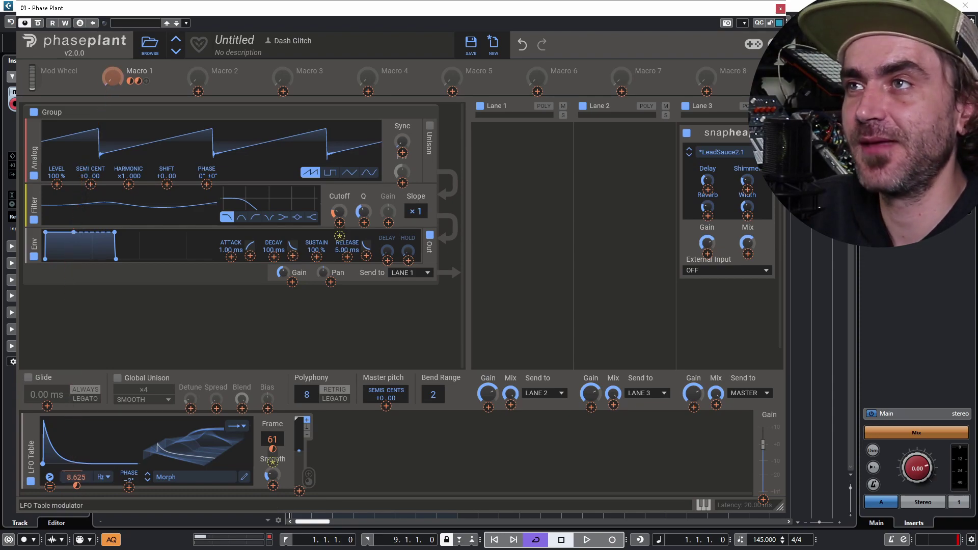
pyautogui.click(419, 446)
pyautogui.click(356, 325)
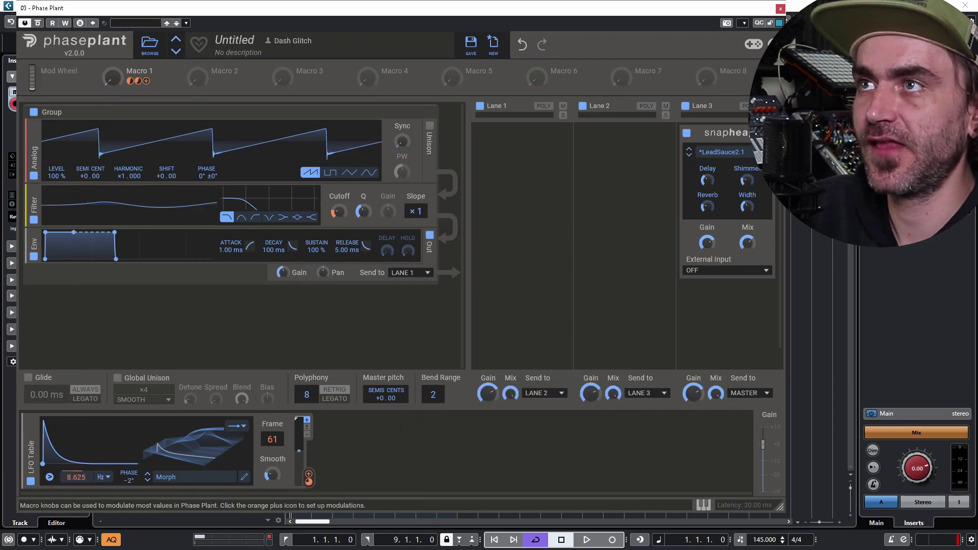
# - Test the Macro 1 control and start playback to hear its effect on the arpeggio
pyautogui.moveTo(112, 77)
pyautogui.mouseDown()
pyautogui.moveTo(112, 52)
pyautogui.moveTo(112, 84)
pyautogui.mouseUp()
pyautogui.press('space')
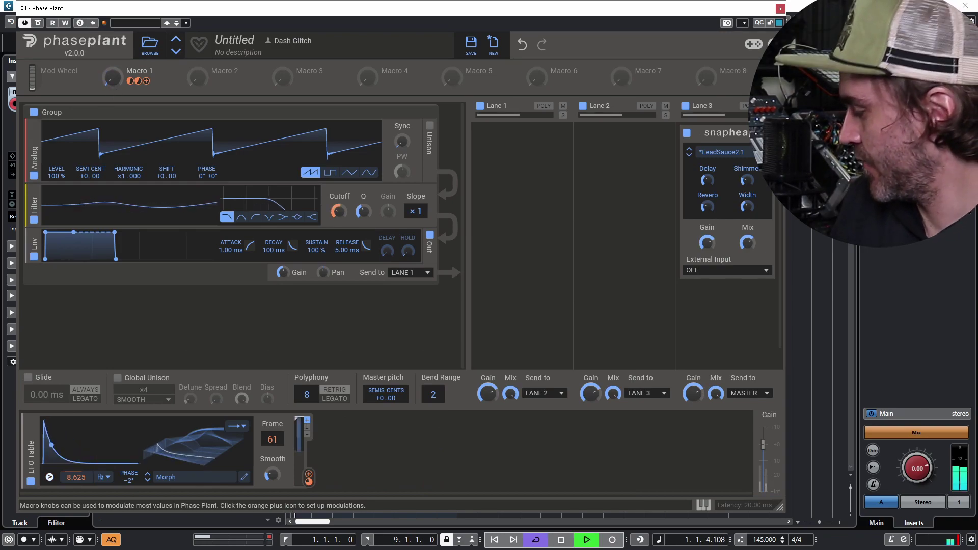
# - Switch the LFO Table to the Morph shape and sweep Macro 1 over the playing arpeggio
pyautogui.moveTo(112, 77); pyautogui.dragTo(112, 65)
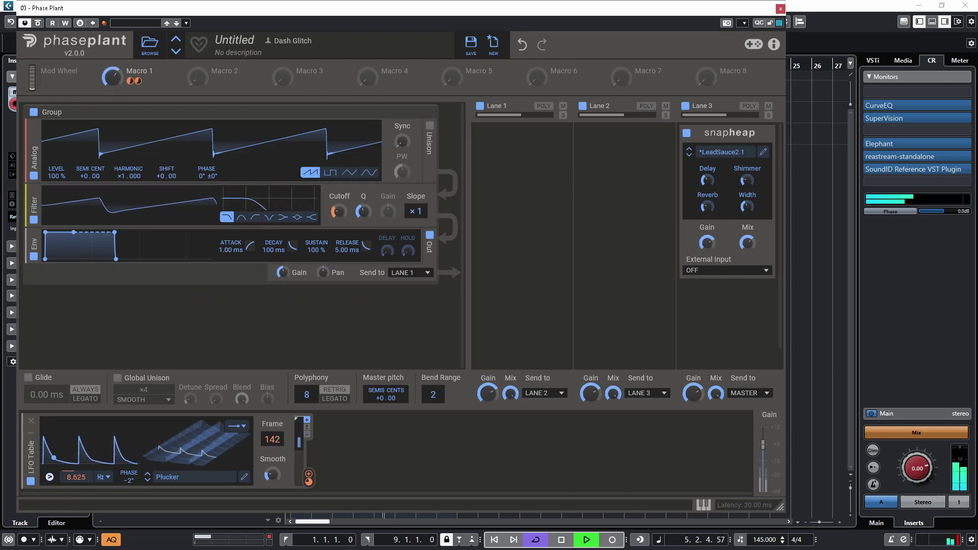
pyautogui.click(148, 473)
pyautogui.moveTo(112, 77); pyautogui.dragTo(112, 123)
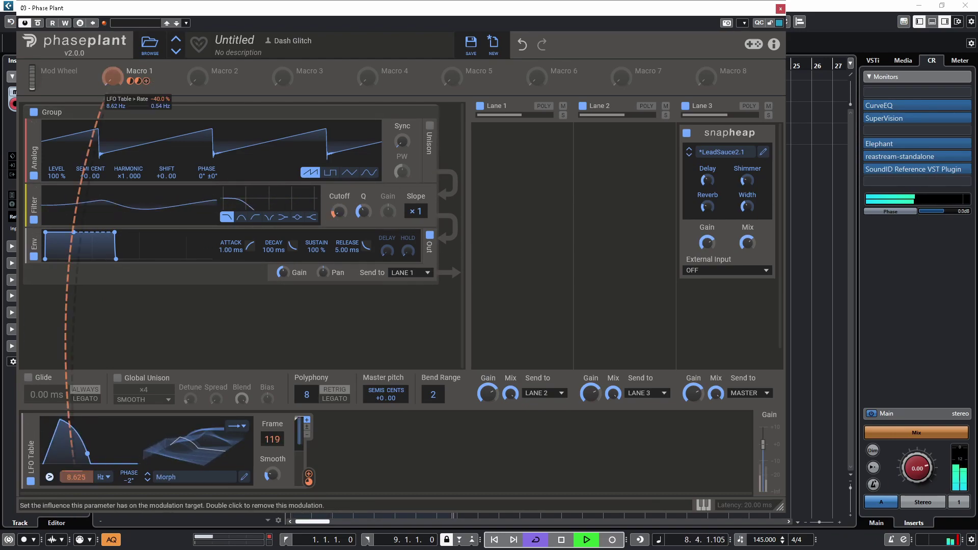
pyautogui.moveTo(112, 77); pyautogui.dragTo(112, 66)
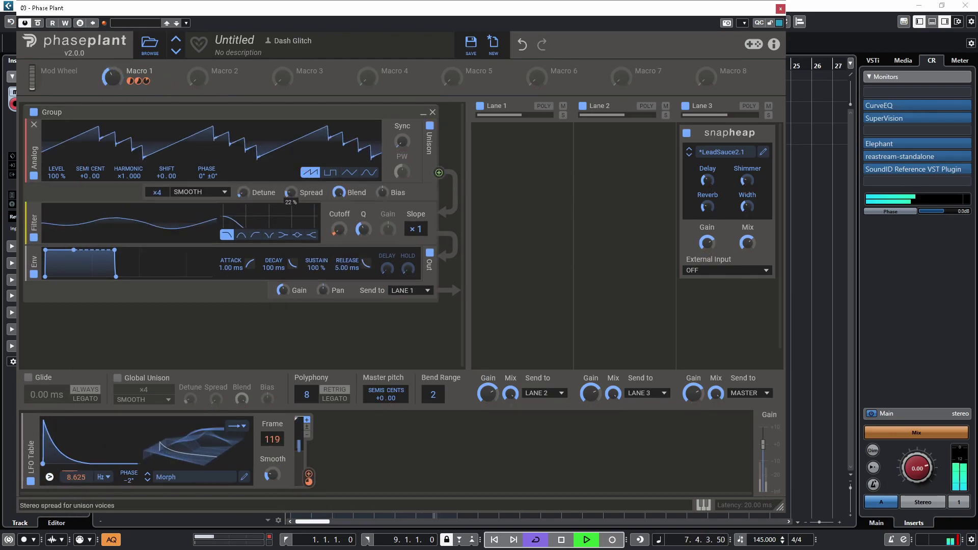
pyautogui.moveTo(113, 76); pyautogui.dragTo(112, 71)
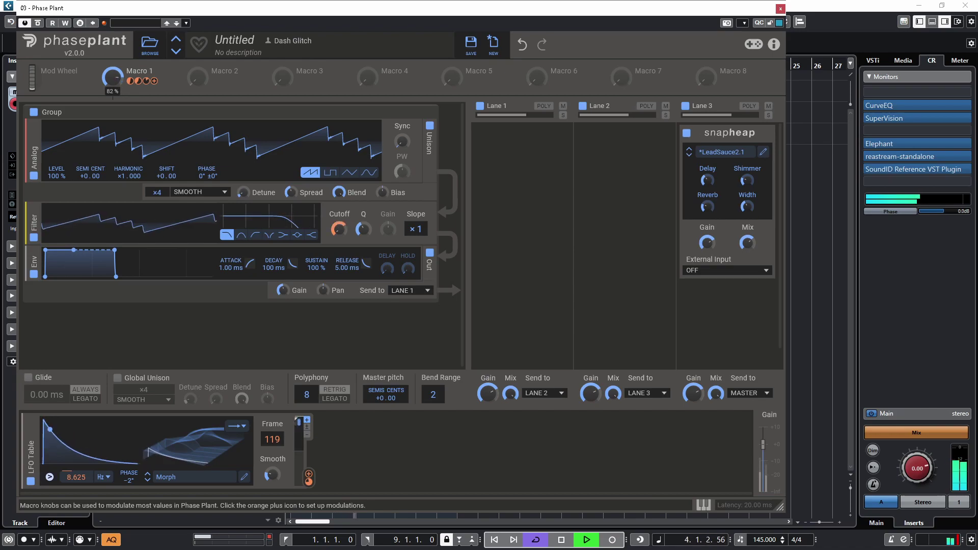
# - Close and reopen the Phase Plant instrument window, and audition the patch in playback by varying Macro 1
pyautogui.hotkey('alt', 'F4')
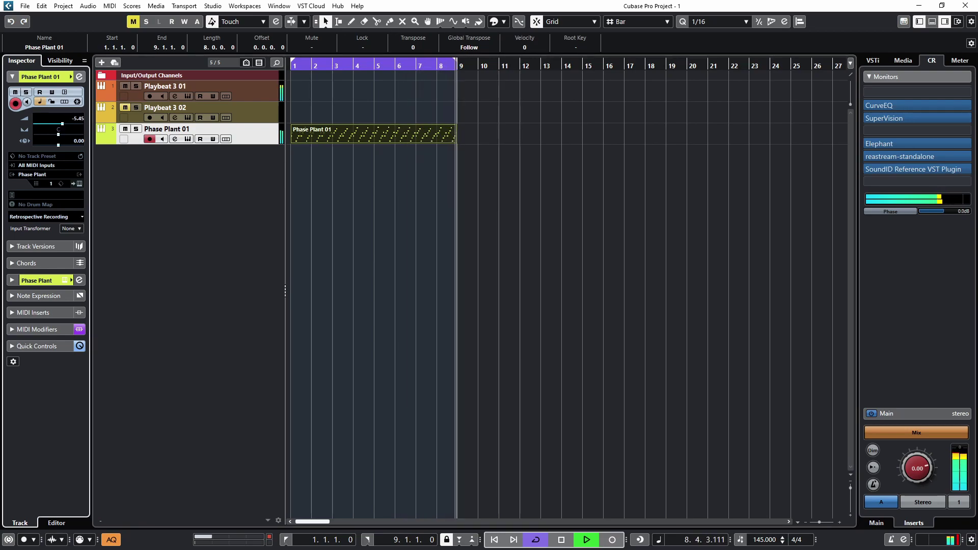
pyautogui.click(187, 139)
pyautogui.moveTo(112, 77); pyautogui.dragTo(112, 101)
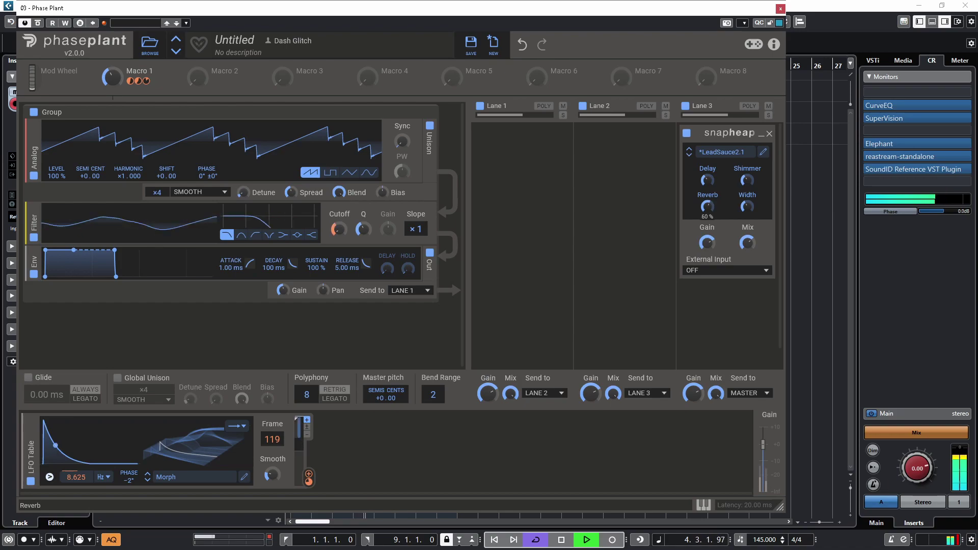
pyautogui.moveTo(112, 78)
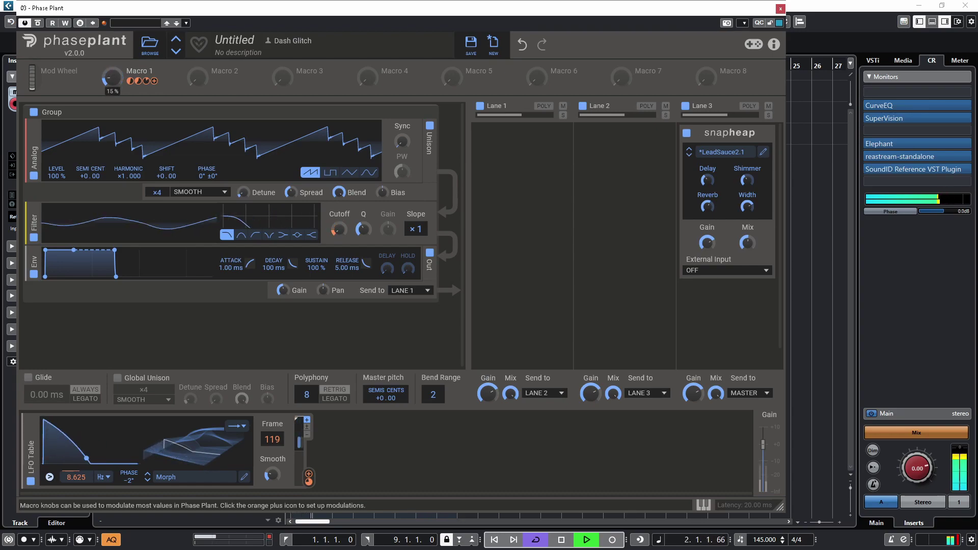
pyautogui.moveTo(112, 78)
pyautogui.mouseDown()
pyautogui.moveTo(113, 102)
pyautogui.moveTo(112, 83)
pyautogui.mouseUp()
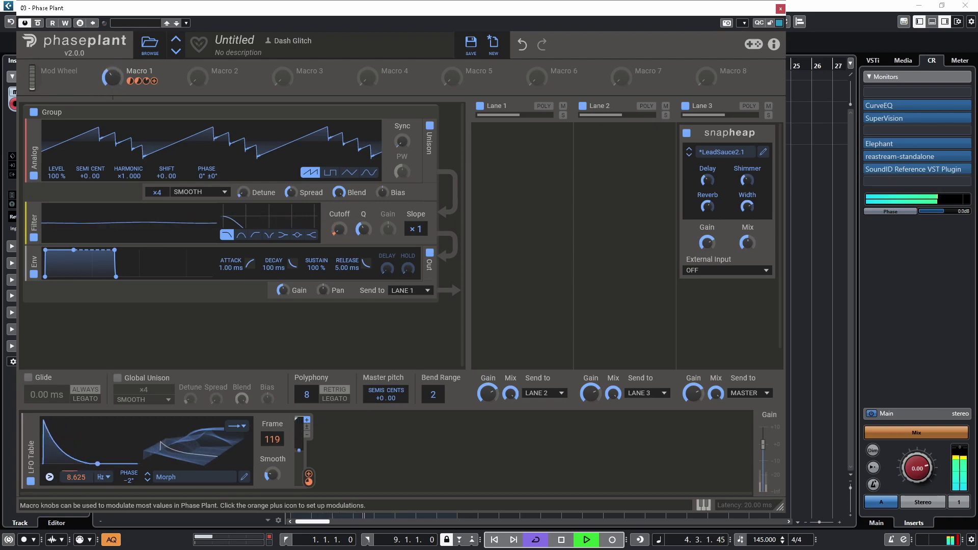
# - Save the patch as the preset "2.0 LFOTable Envelope pluck" in the User folder
pyautogui.click(471, 43)
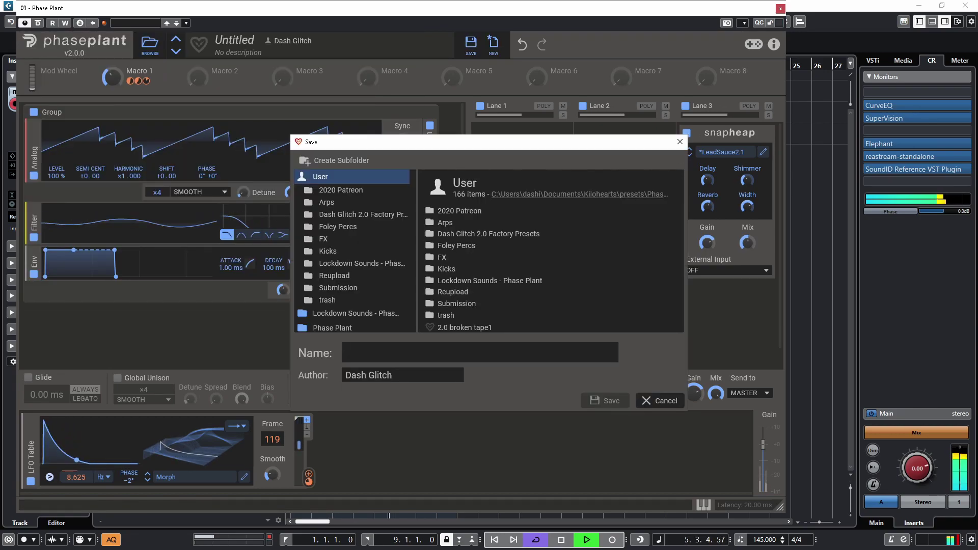
pyautogui.write('2.0 LFOT')
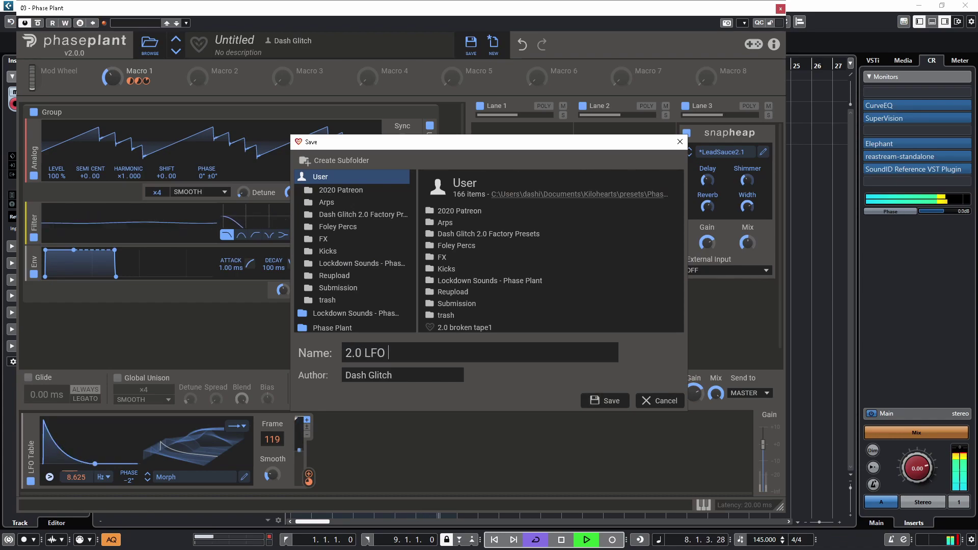
pyautogui.write('able')
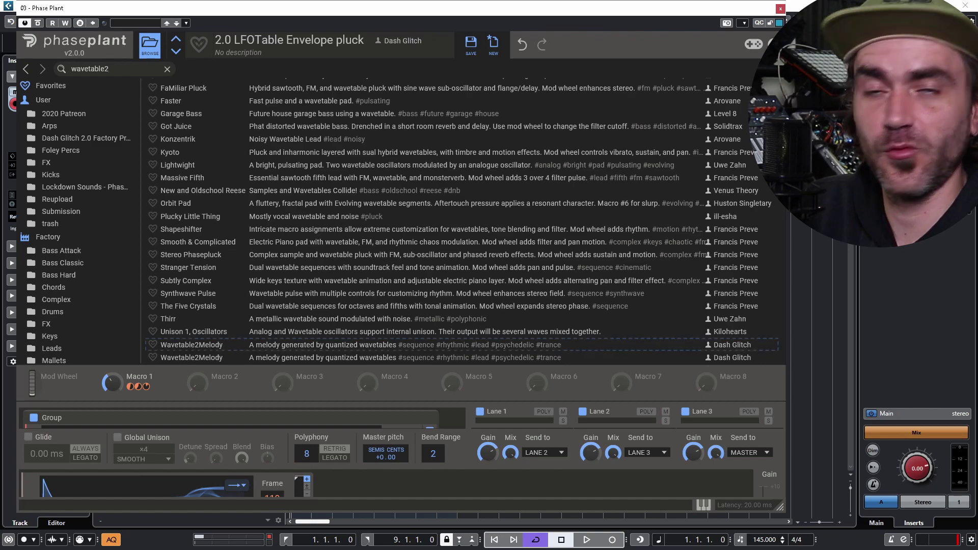
# - Load the Wavetable2Melody preset and expand its collapsed LFO modulator
pyautogui.doubleClick(191, 344)
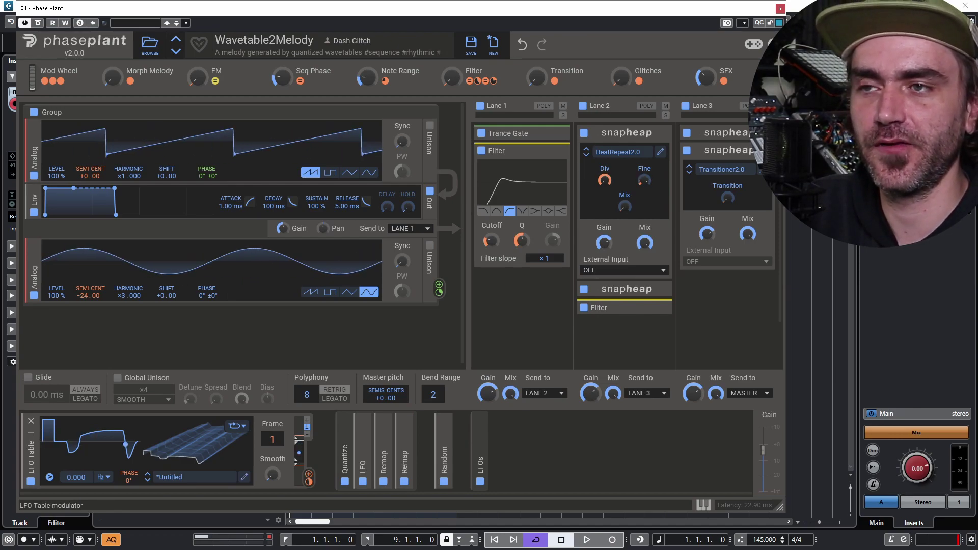
pyautogui.click(363, 430)
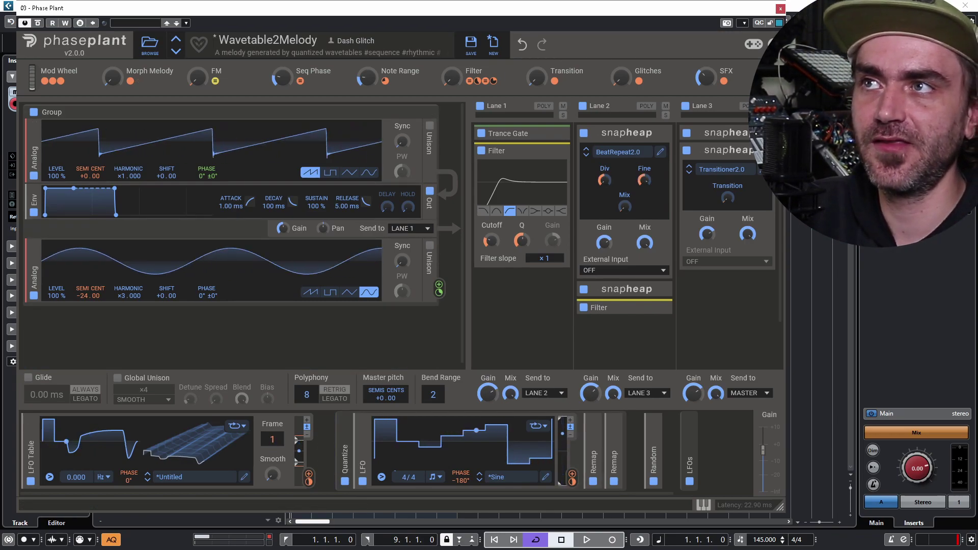
pyautogui.moveTo(113, 78)
pyautogui.mouseDown()
pyautogui.moveTo(113, 25)
pyautogui.moveTo(113, 78)
pyautogui.mouseUp()
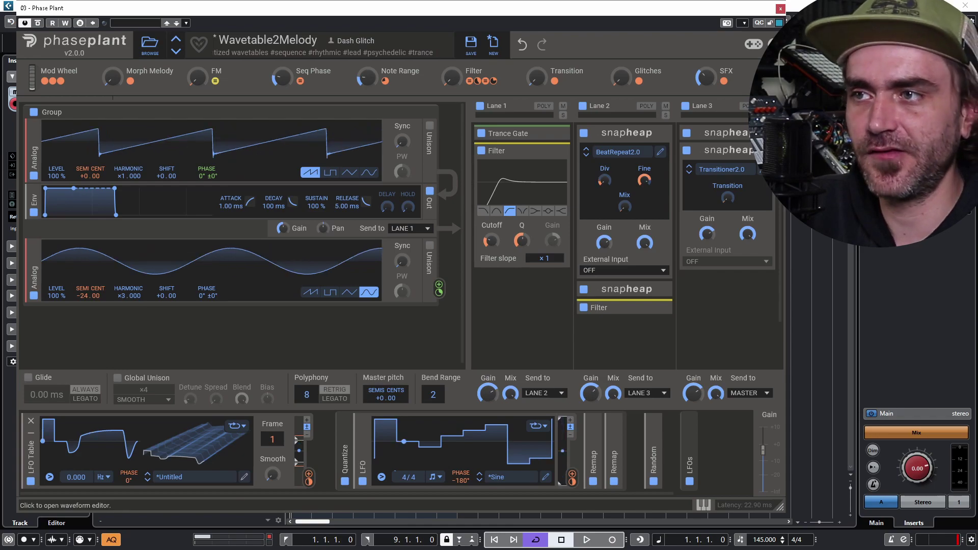
# - Open the LFO Table's waveform editor and start a new, empty wavetable
pyautogui.click(78, 448)
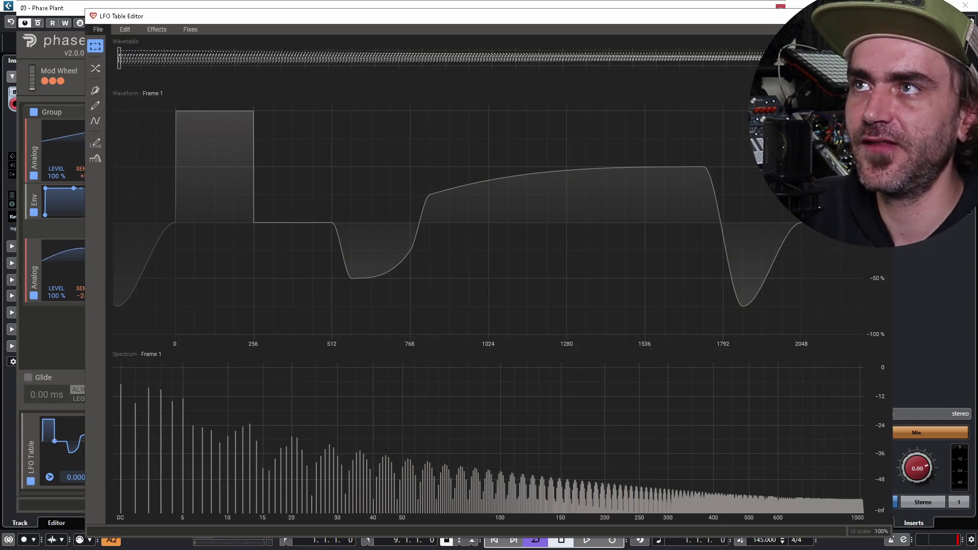
pyautogui.click(98, 29)
pyautogui.click(100, 41)
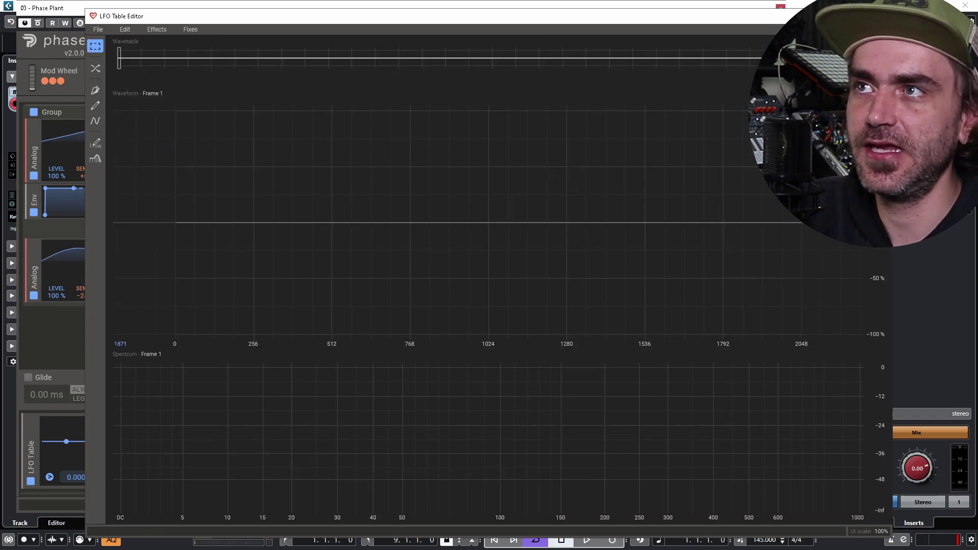
# - Draw an irregular waveform of peaks, dips and steps across frame 1 with the Brush tool
pyautogui.click(95, 106)
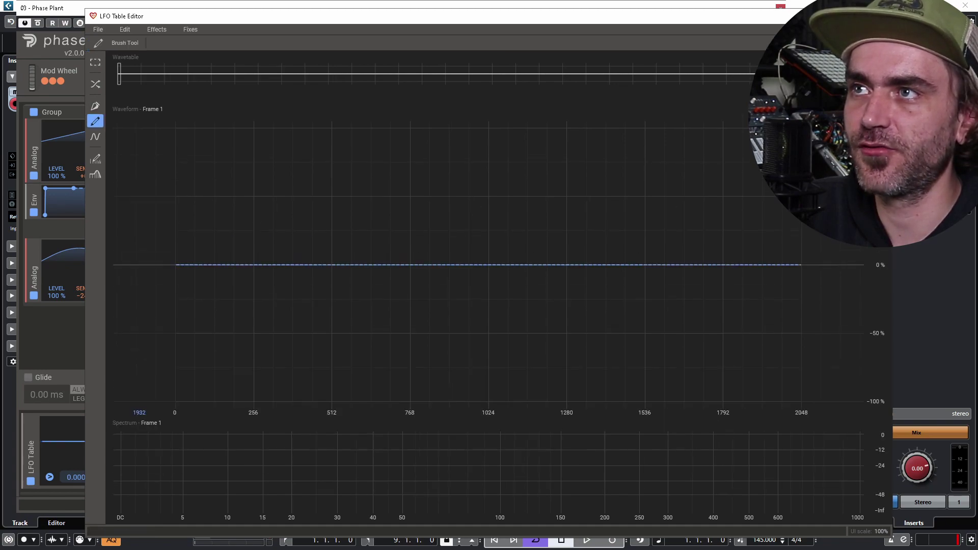
pyautogui.moveTo(172, 123)
pyautogui.mouseDown()
pyautogui.moveTo(219, 123)
pyautogui.moveTo(211, 377)
pyautogui.moveTo(285, 148)
pyautogui.moveTo(338, 243)
pyautogui.moveTo(408, 123)
pyautogui.moveTo(479, 133)
pyautogui.moveTo(493, 123)
pyautogui.moveTo(474, 134)
pyautogui.moveTo(578, 187)
pyautogui.moveTo(641, 188)
pyautogui.moveTo(641, 158)
pyautogui.moveTo(739, 124)
pyautogui.mouseUp()
pyautogui.moveTo(704, 306)
pyautogui.mouseDown()
pyautogui.moveTo(752, 341)
pyautogui.moveTo(800, 214)
pyautogui.mouseUp()
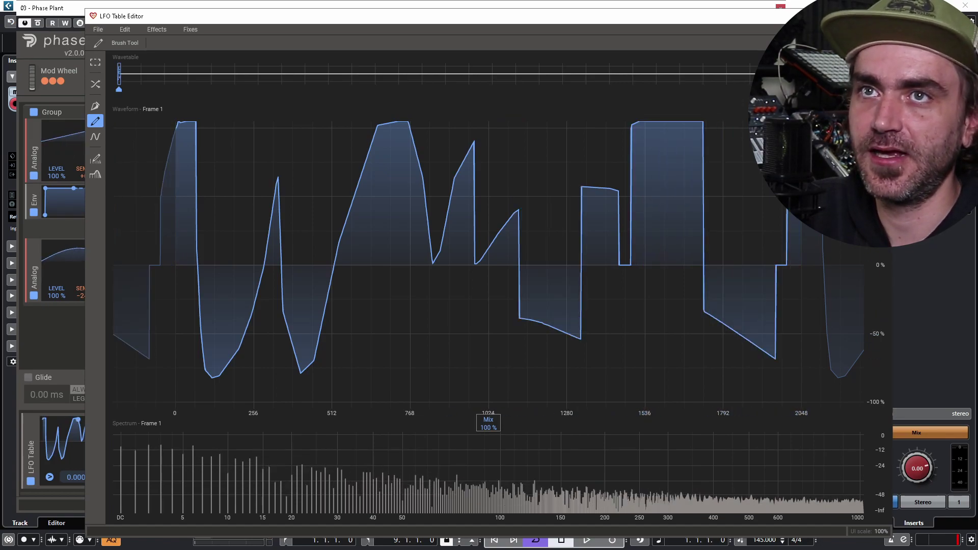
# - Start playback, open the Phase Plant 01 track's instrument window and reposition it on the screen
pyautogui.press('Return')
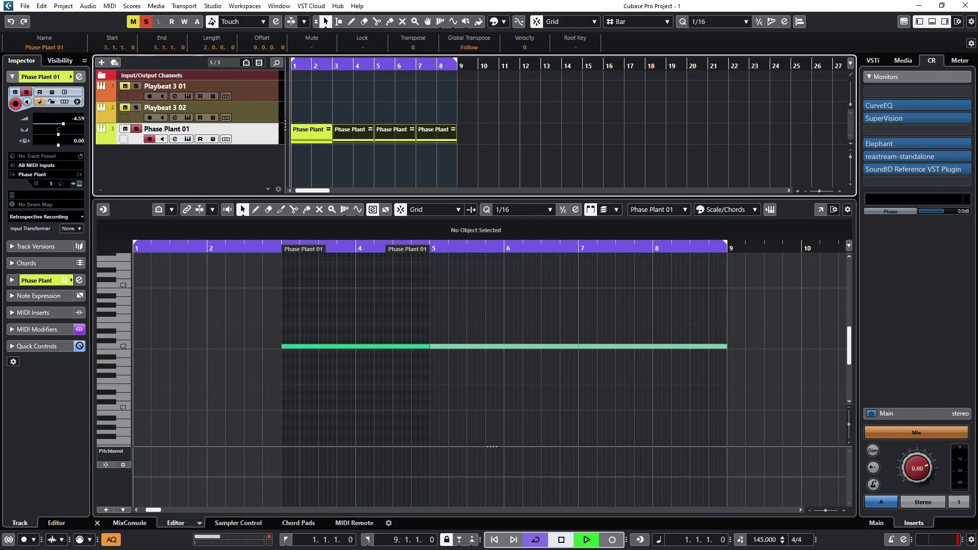
pyautogui.click(79, 184)
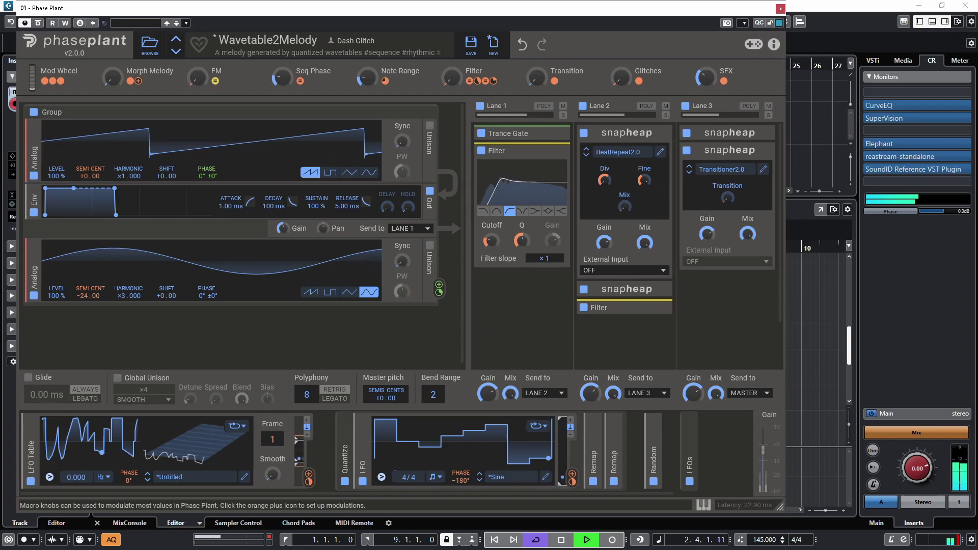
pyautogui.moveTo(423, 7); pyautogui.dragTo(460, 55)
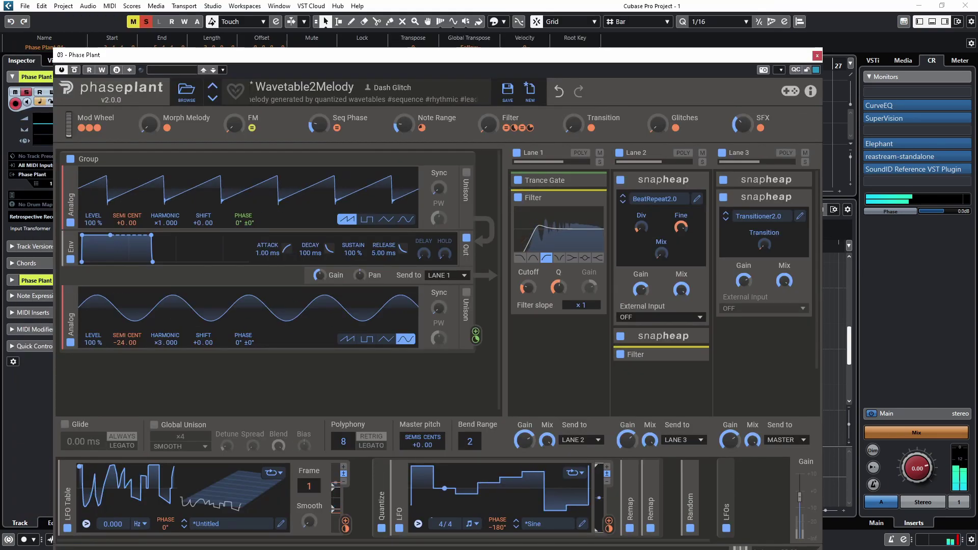
pyautogui.moveTo(270, 55); pyautogui.dragTo(253, 20)
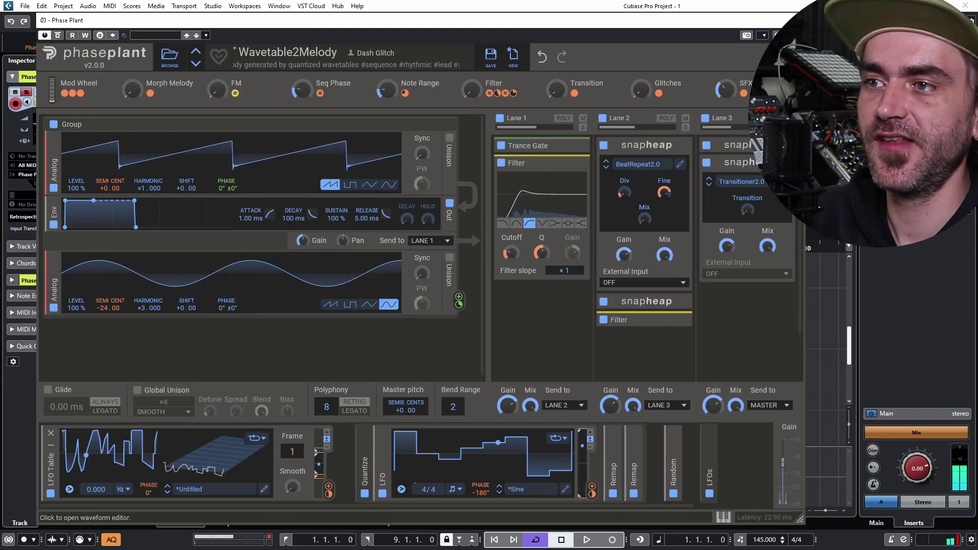
# - Reopen the LFO Table's waveform editor and brush a stepped, irregular waveform into frame 118
pyautogui.click(109, 451)
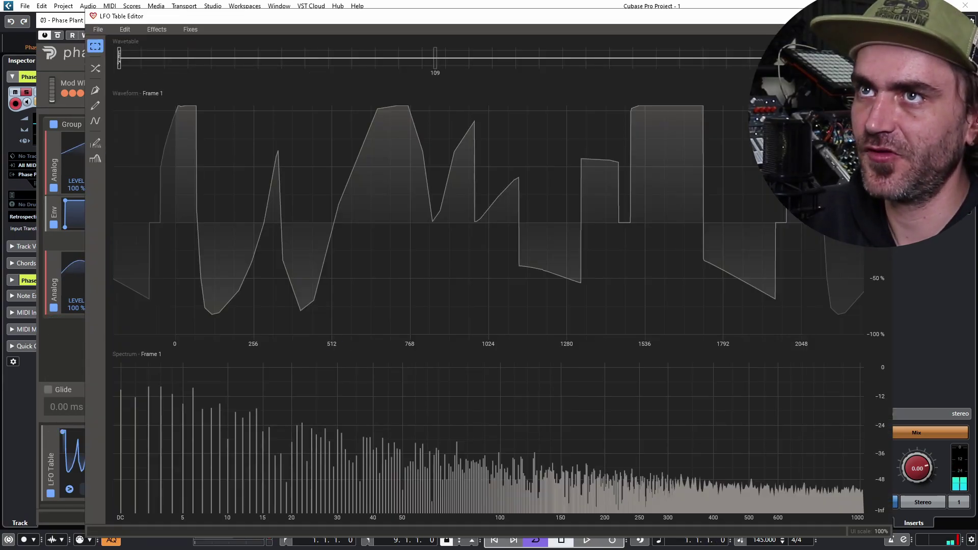
pyautogui.click(462, 58)
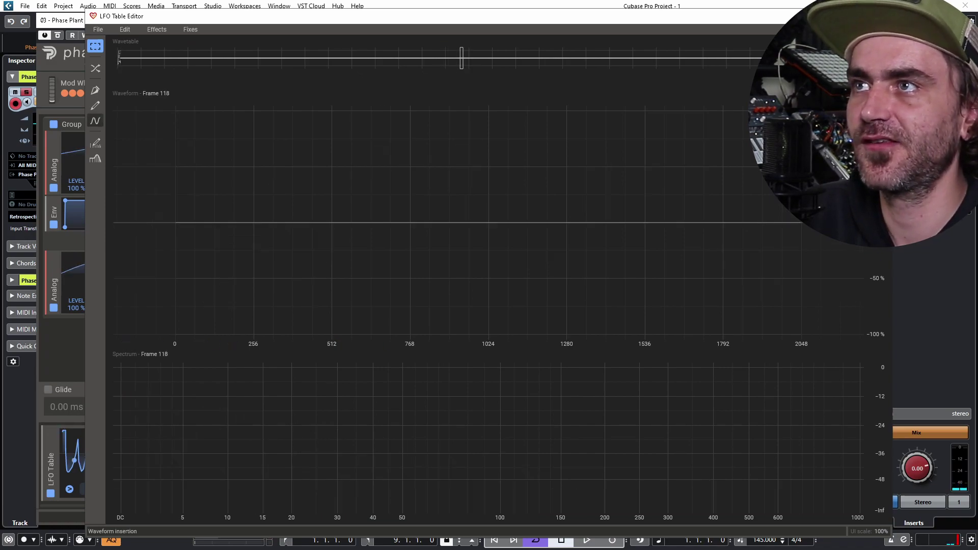
pyautogui.click(95, 106)
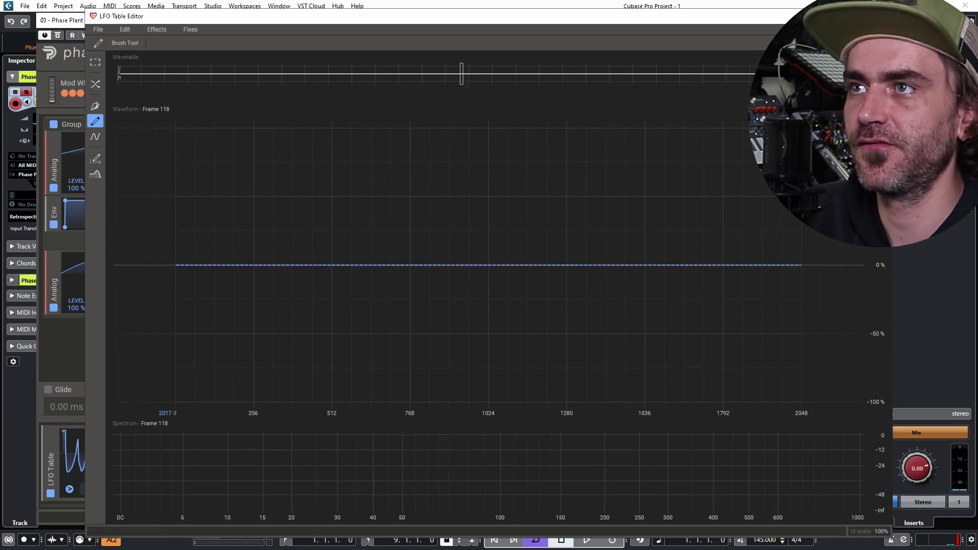
pyautogui.moveTo(176, 164); pyautogui.dragTo(229, 135)
pyautogui.moveTo(215, 231); pyautogui.dragTo(229, 235)
pyautogui.moveTo(229, 299); pyautogui.dragTo(255, 327)
pyautogui.moveTo(288, 163); pyautogui.dragTo(290, 162)
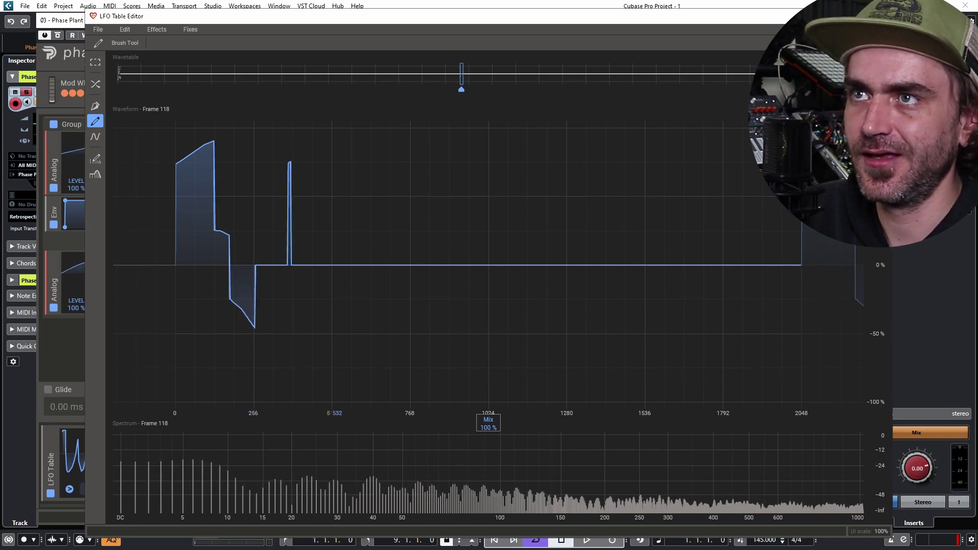
pyautogui.moveTo(344, 144); pyautogui.dragTo(395, 138)
pyautogui.moveTo(298, 176)
pyautogui.mouseDown()
pyautogui.moveTo(332, 174)
pyautogui.moveTo(416, 348)
pyautogui.moveTo(448, 136)
pyautogui.moveTo(559, 135)
pyautogui.mouseUp()
pyautogui.moveTo(479, 260)
pyautogui.mouseDown()
pyautogui.moveTo(559, 322)
pyautogui.moveTo(633, 279)
pyautogui.moveTo(644, 144)
pyautogui.moveTo(769, 125)
pyautogui.moveTo(768, 239)
pyautogui.moveTo(817, 354)
pyautogui.moveTo(853, 352)
pyautogui.mouseUp()
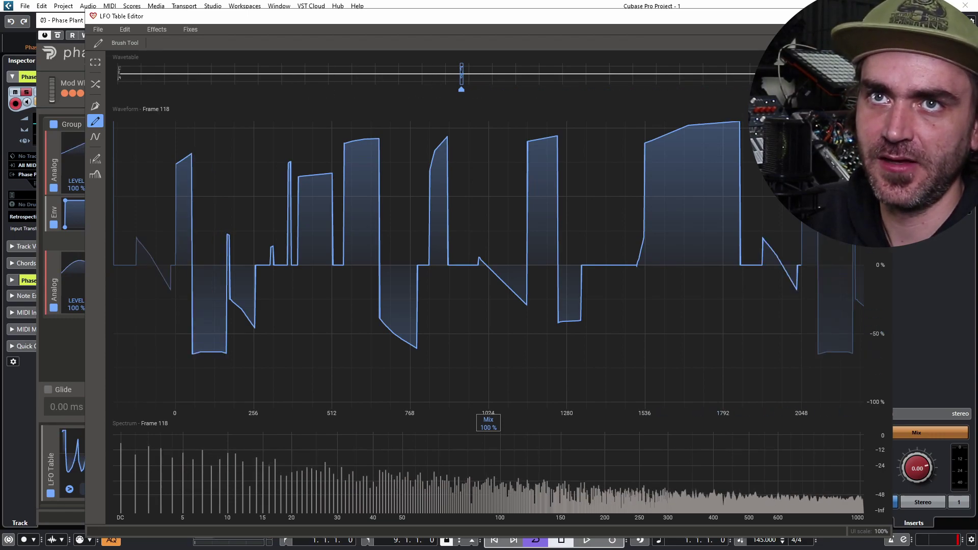
# - Select frame 256 and brush a different pattern of positive and negative steps across it
pyautogui.click(860, 74)
pyautogui.moveTo(189, 172); pyautogui.dragTo(173, 134)
pyautogui.moveTo(203, 315); pyautogui.dragTo(246, 346)
pyautogui.moveTo(278, 198); pyautogui.dragTo(303, 189)
pyautogui.moveTo(297, 137); pyautogui.dragTo(387, 146)
pyautogui.moveTo(378, 327); pyautogui.dragTo(396, 337)
pyautogui.moveTo(406, 147)
pyautogui.mouseDown()
pyautogui.moveTo(464, 133)
pyautogui.moveTo(439, 312)
pyautogui.moveTo(540, 214)
pyautogui.mouseUp()
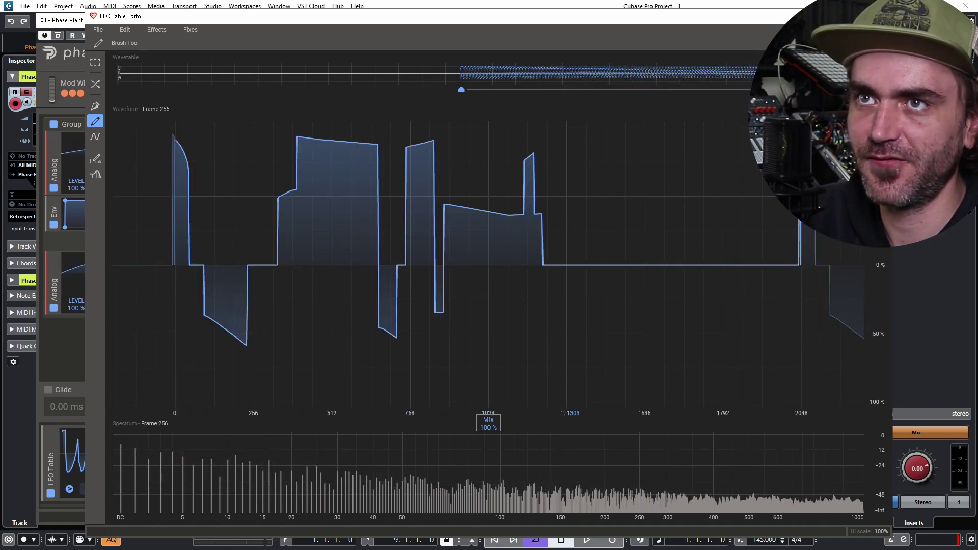
pyautogui.moveTo(591, 265)
pyautogui.mouseDown()
pyautogui.moveTo(558, 265)
pyautogui.moveTo(676, 265)
pyautogui.moveTo(738, 158)
pyautogui.moveTo(825, 346)
pyautogui.mouseUp()
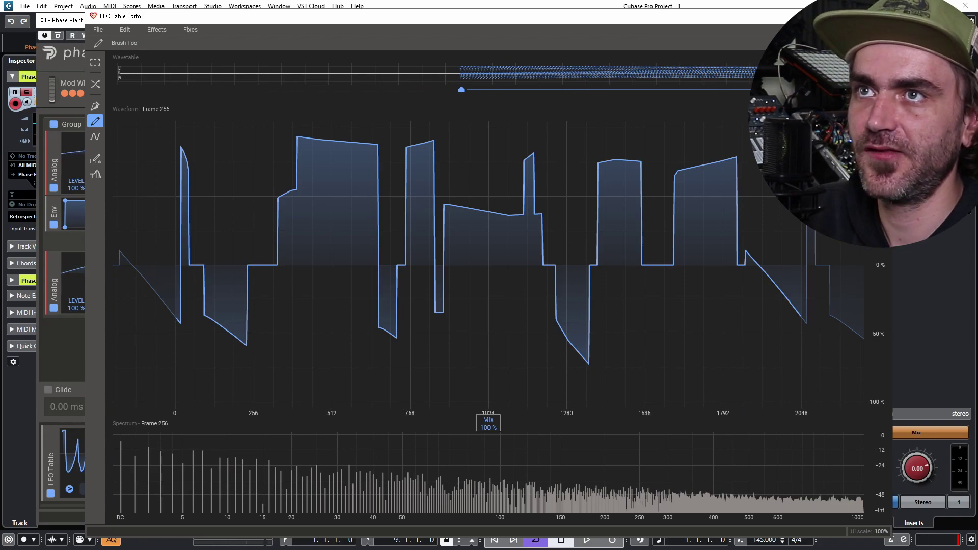
# - Crossfade between the drawn frames with the linear Morph tool and close the waveform editor
pyautogui.click(95, 84)
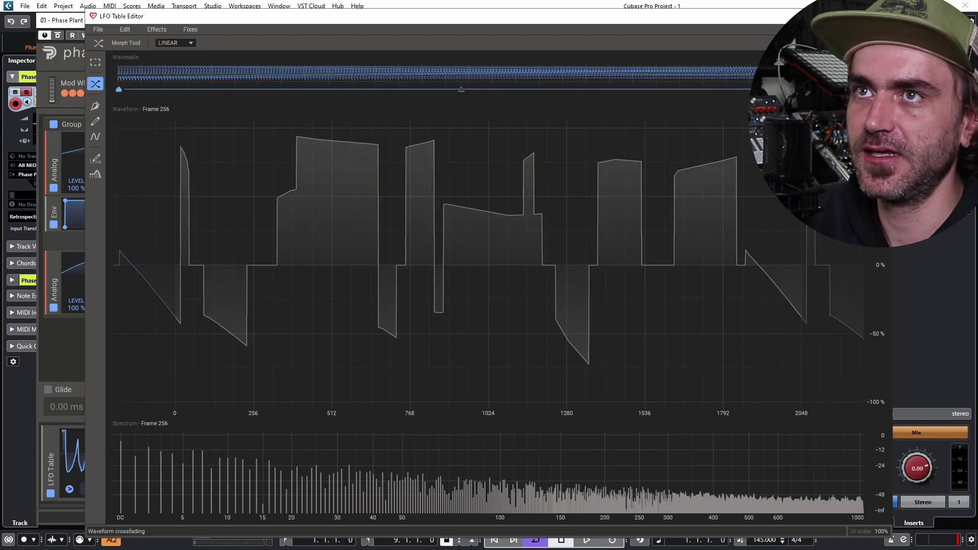
pyautogui.press('Escape')
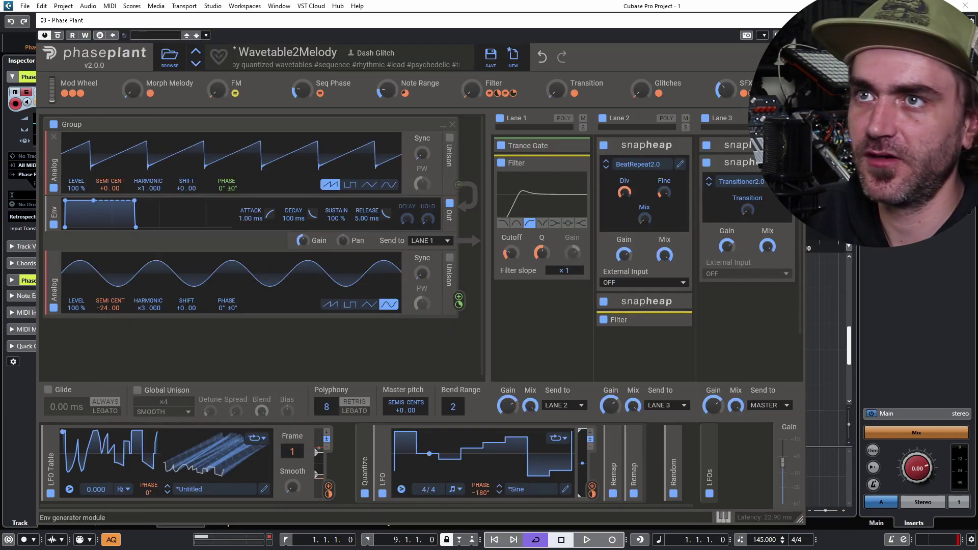
# - Start playback and sweep the Morph Melody macro to hear the melody morph between the drawn frames
pyautogui.moveTo(158, 93); pyautogui.dragTo(292, 451)
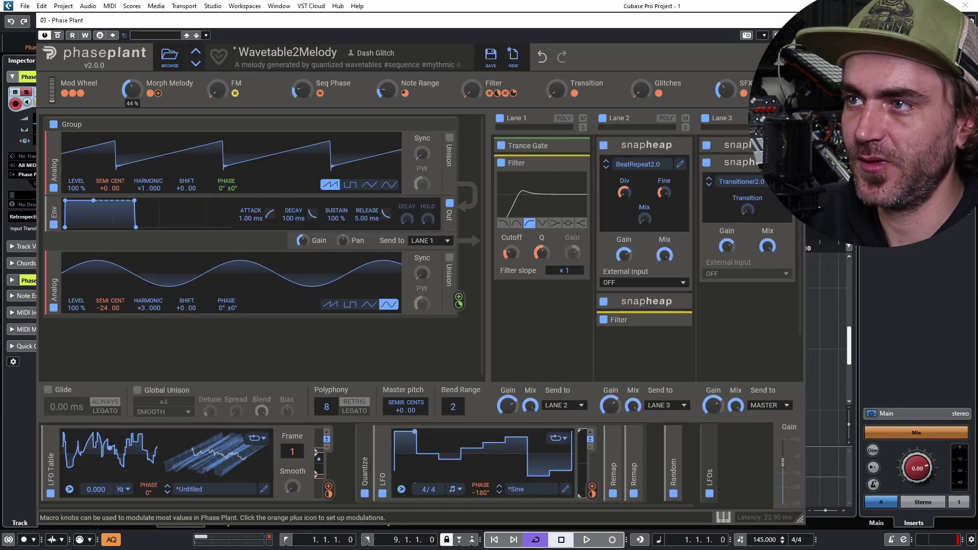
pyautogui.press('space')
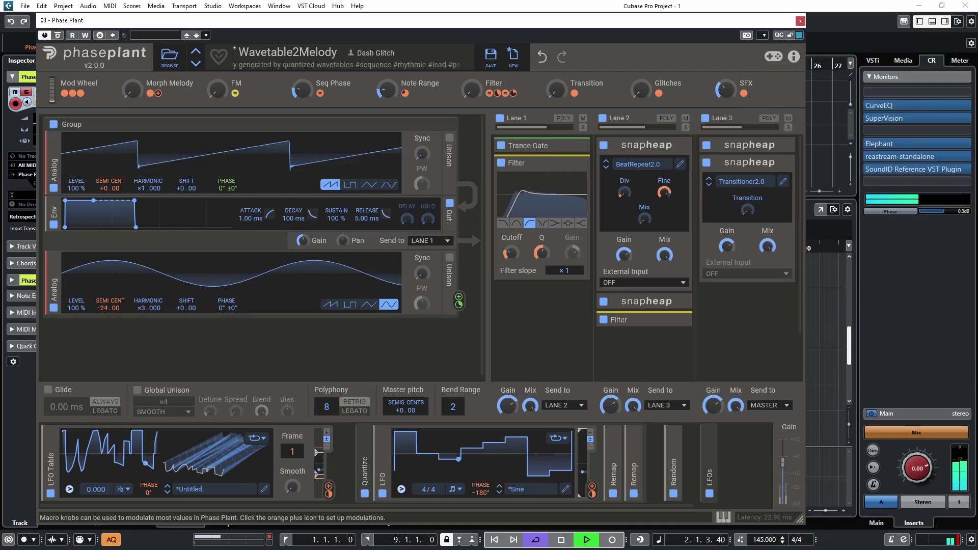
pyautogui.moveTo(132, 90); pyautogui.dragTo(132, 61)
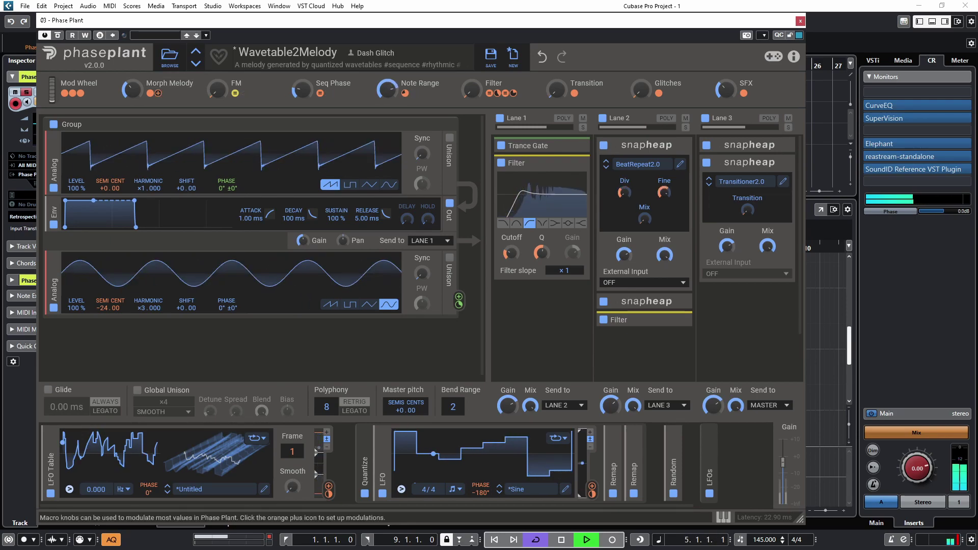
pyautogui.moveTo(132, 90); pyautogui.dragTo(132, 3)
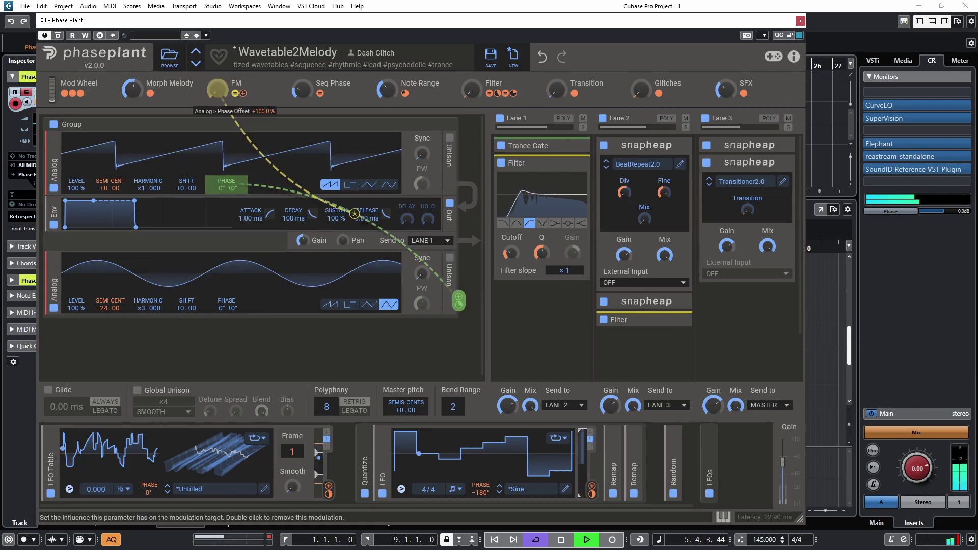
# - Perform the FM, Note Range, Filter and Morph Melody macros during playback, ending with Morph Melody turned down low
pyautogui.moveTo(218, 90); pyautogui.dragTo(217, 39)
pyautogui.moveTo(387, 90); pyautogui.dragTo(388, 116)
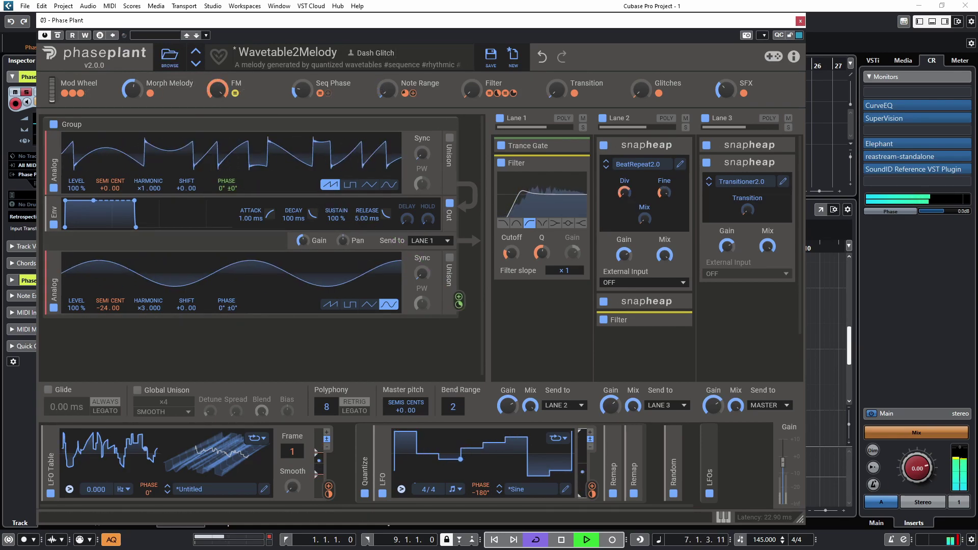
pyautogui.moveTo(132, 90); pyautogui.dragTo(133, 120)
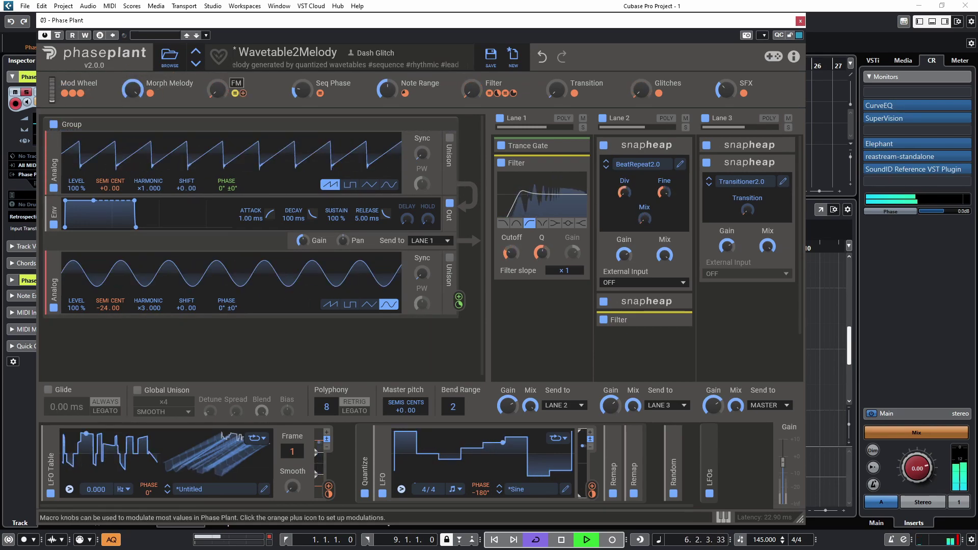
pyautogui.moveTo(472, 90)
pyautogui.mouseDown()
pyautogui.moveTo(471, 44)
pyautogui.moveTo(471, 95)
pyautogui.mouseUp()
pyautogui.moveTo(80, 93)
pyautogui.moveTo(133, 89); pyautogui.dragTo(132, 141)
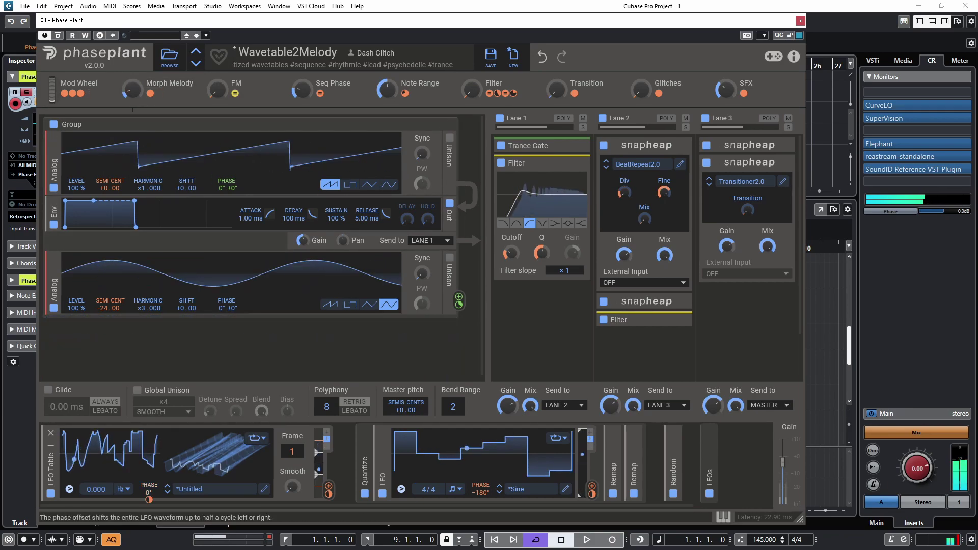
# - Load the Desolate wavetable from the factory Noisy folder into the LFO Table
pyautogui.click(203, 489)
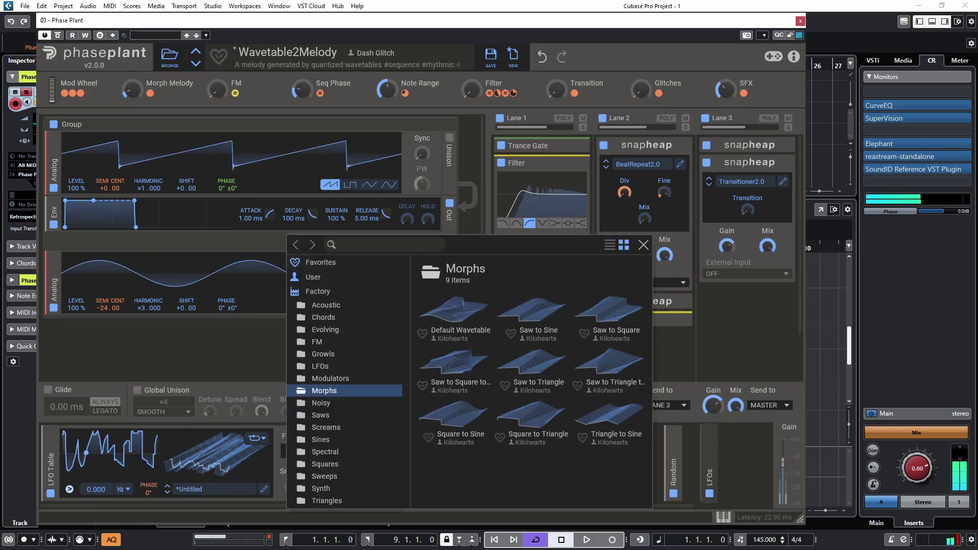
pyautogui.click(321, 403)
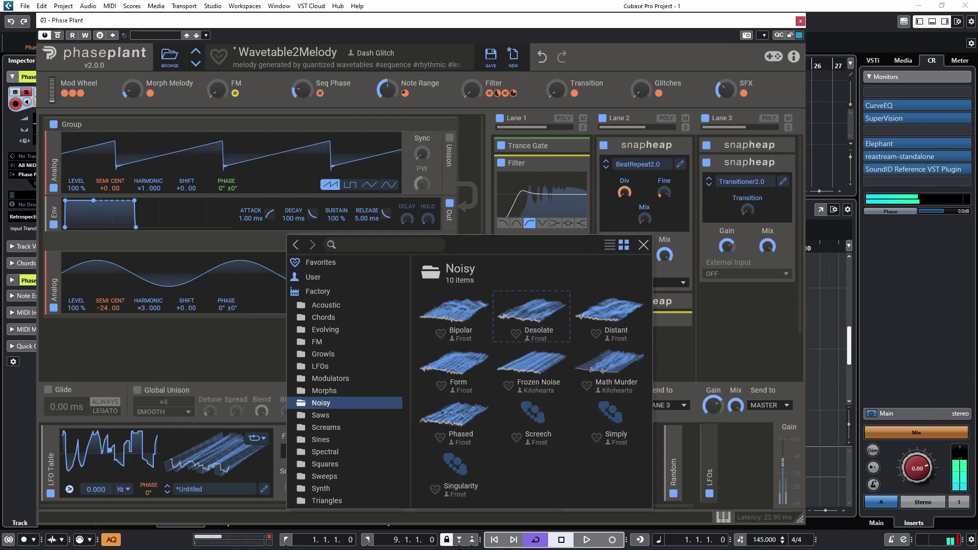
pyautogui.click(531, 313)
pyautogui.press('Escape')
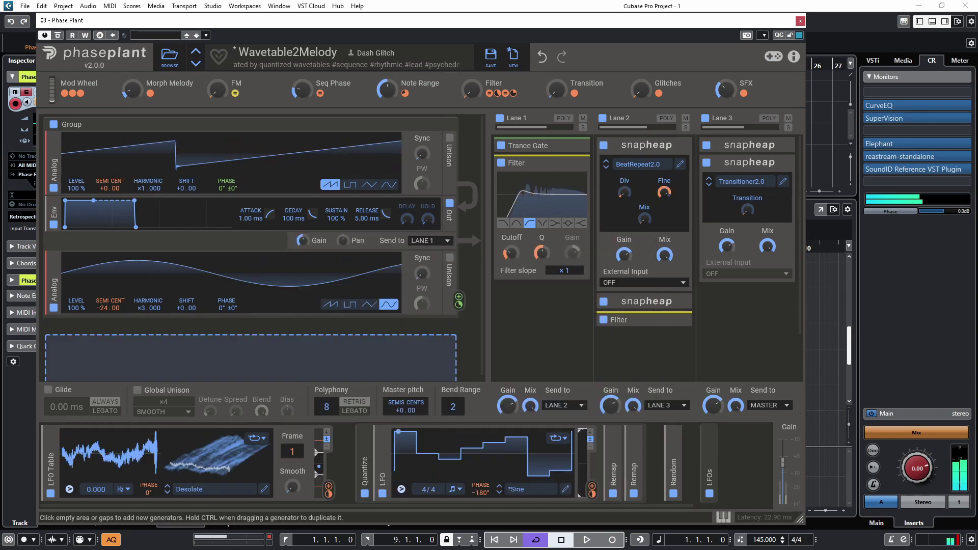
# - Scan the LFO Table's frame up to 153 and back to 1, and raise the Morph Melody macro to vary the melody
pyautogui.moveTo(292, 451); pyautogui.dragTo(292, 373)
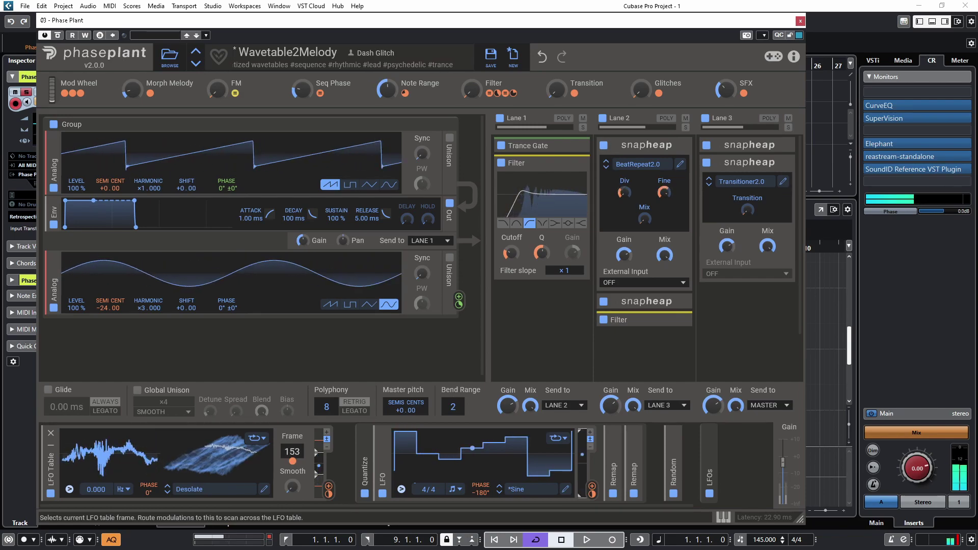
pyautogui.moveTo(292, 451); pyautogui.dragTo(292, 549)
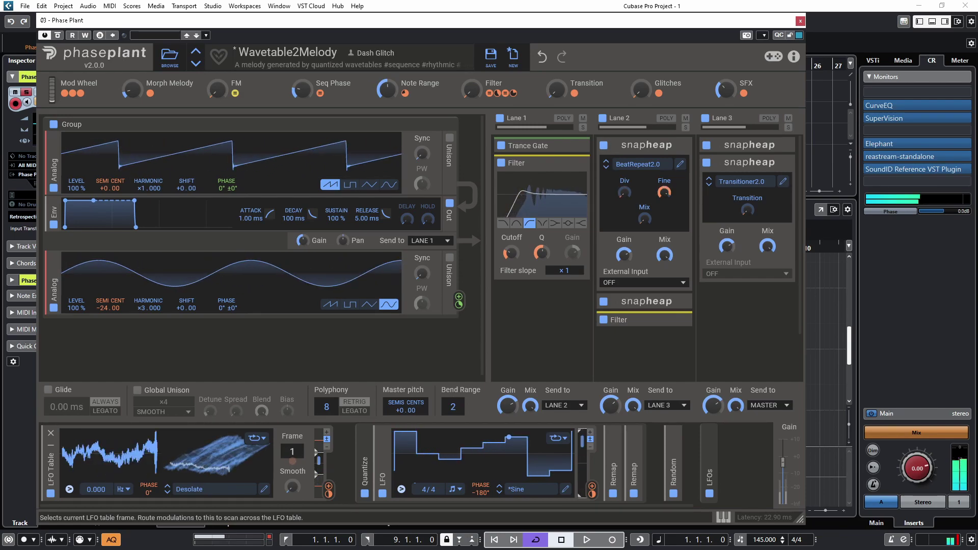
pyautogui.moveTo(132, 89); pyautogui.dragTo(132, 66)
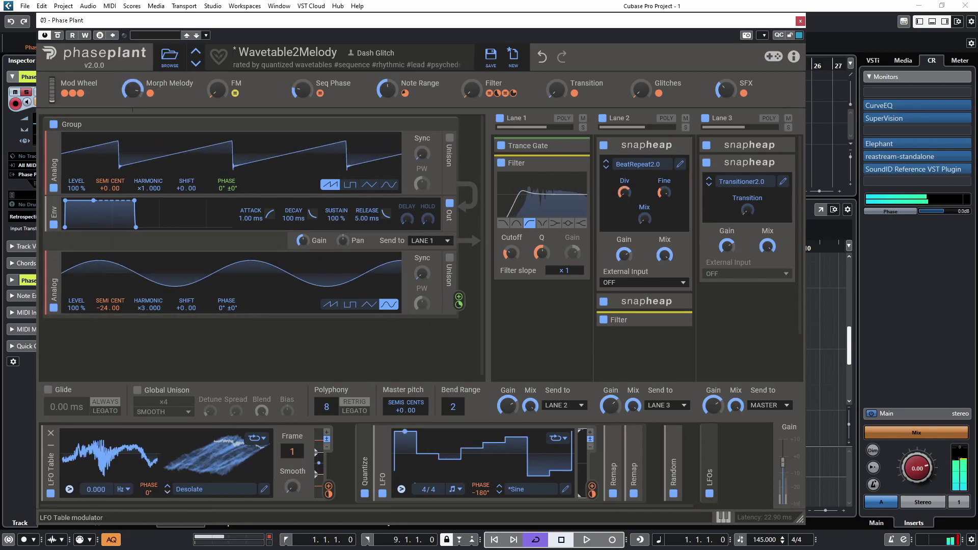
# - Switch the LFO Table to the Distant wavetable and lower the Morph Melody macro to around its middle
pyautogui.click(167, 492)
pyautogui.moveTo(132, 90); pyautogui.dragTo(132, 110)
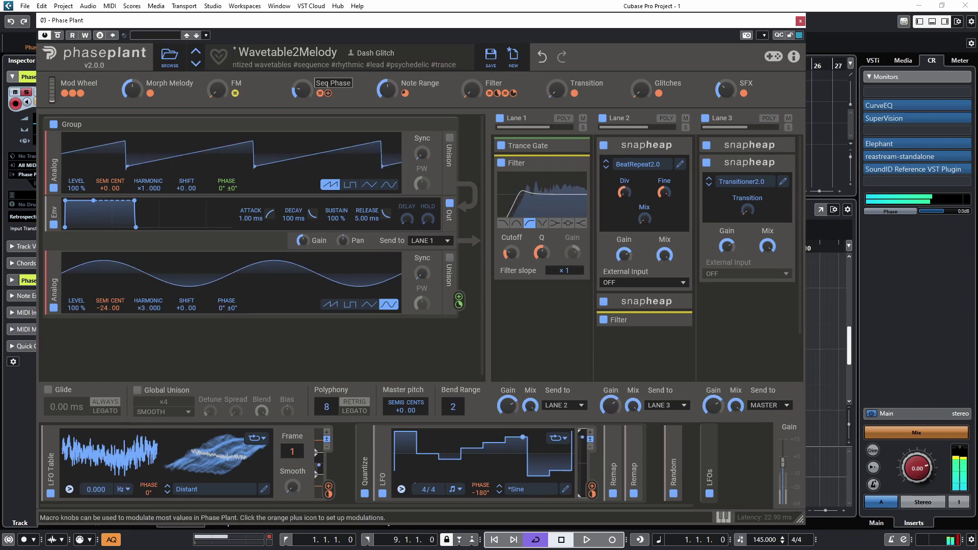
pyautogui.moveTo(574, 93)
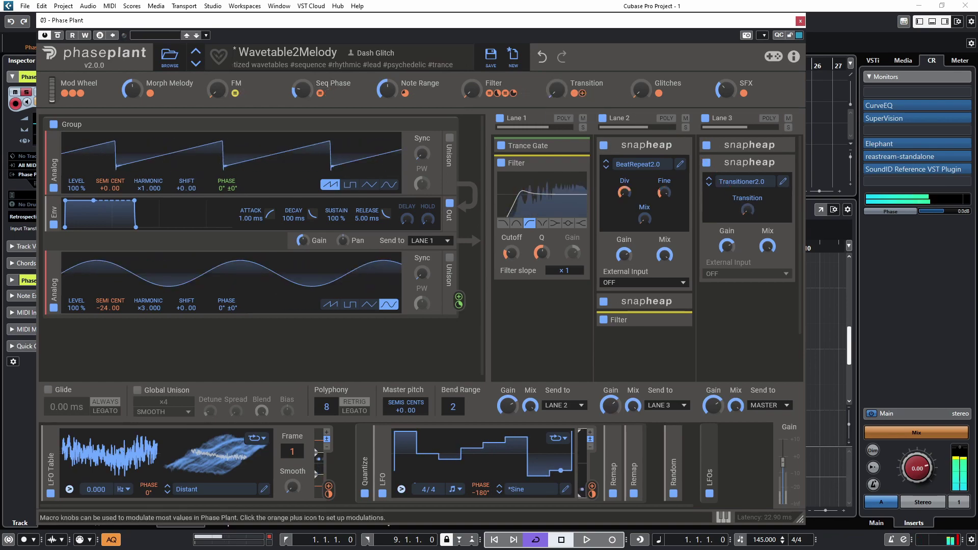